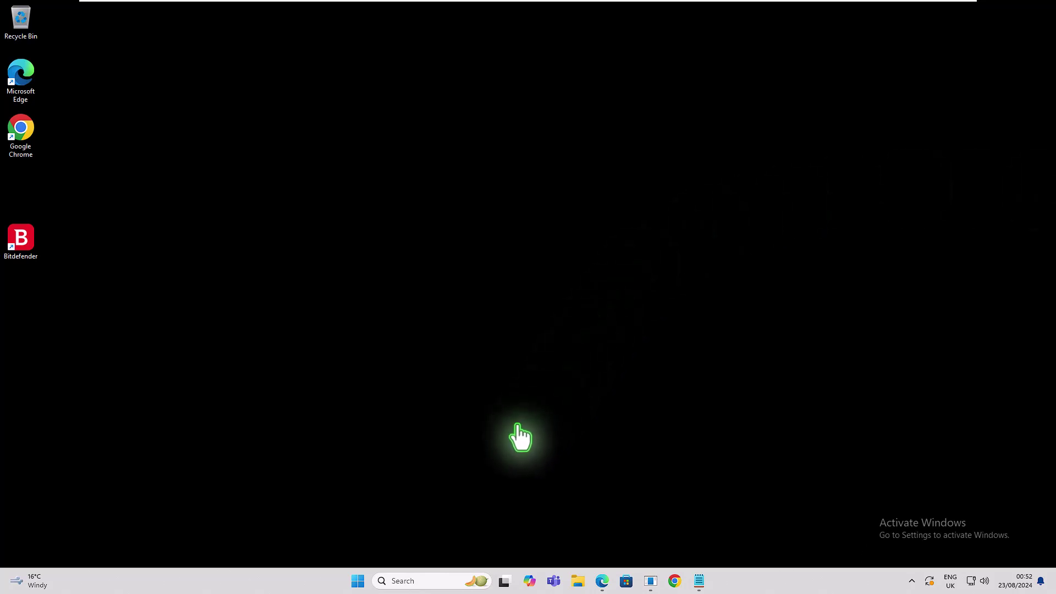
- Open Control Panel in Small icons view and go to the Network and Sharing Center
click(426, 582)
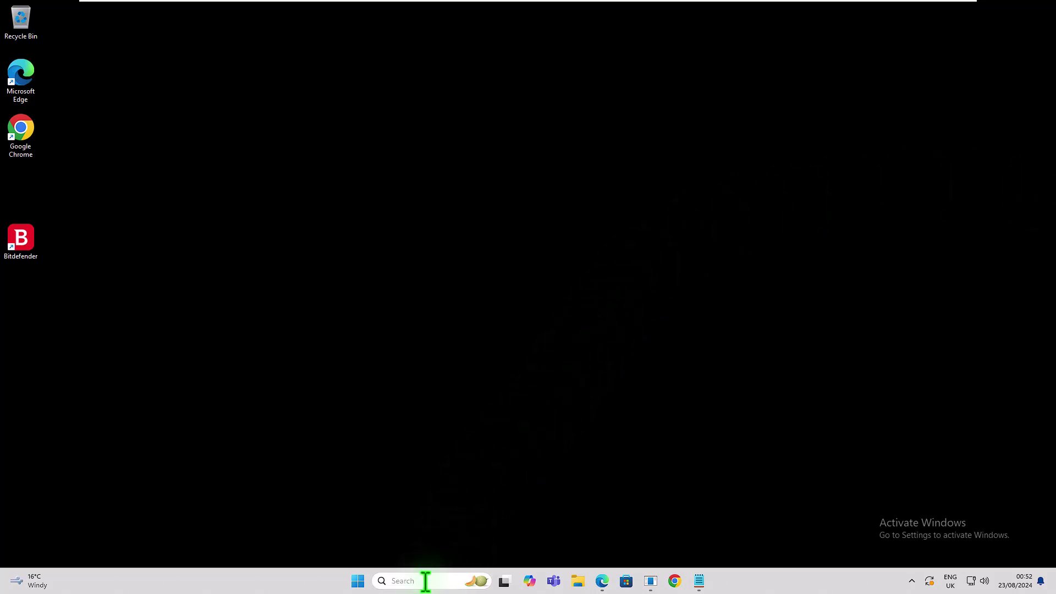
text(control)
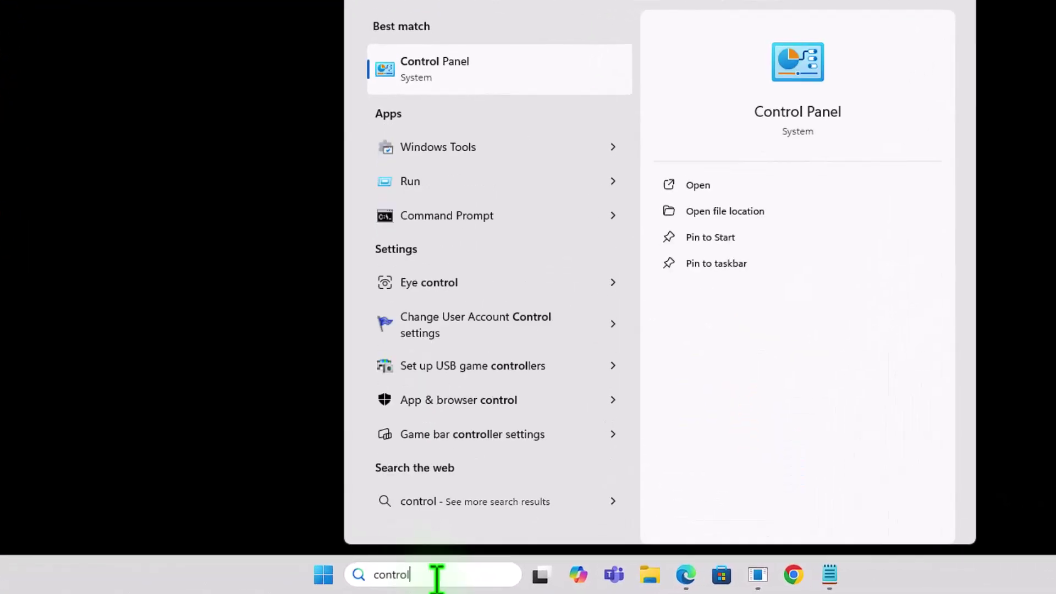
click(438, 62)
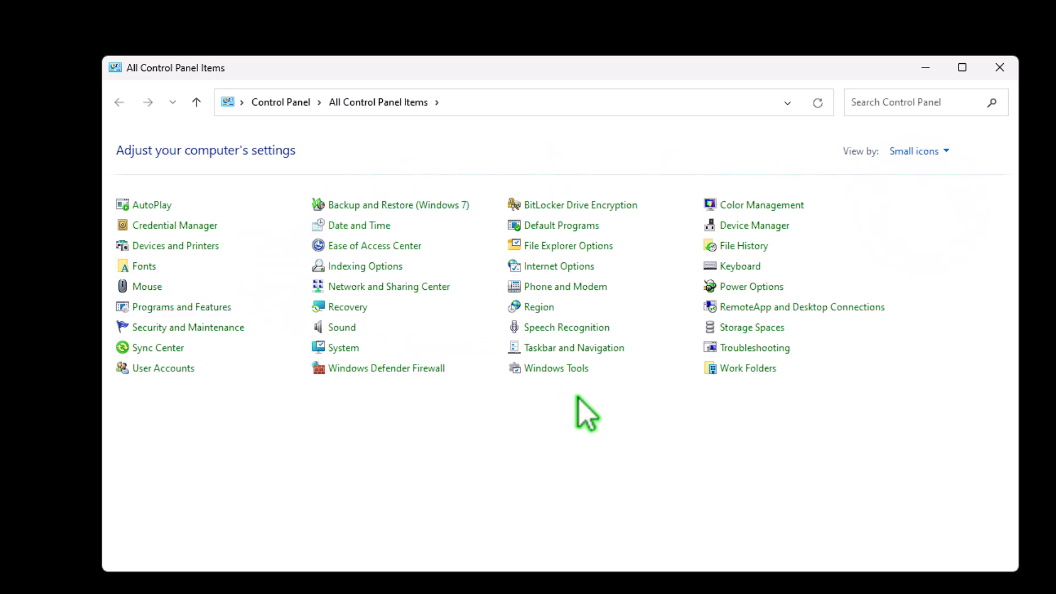
click(927, 152)
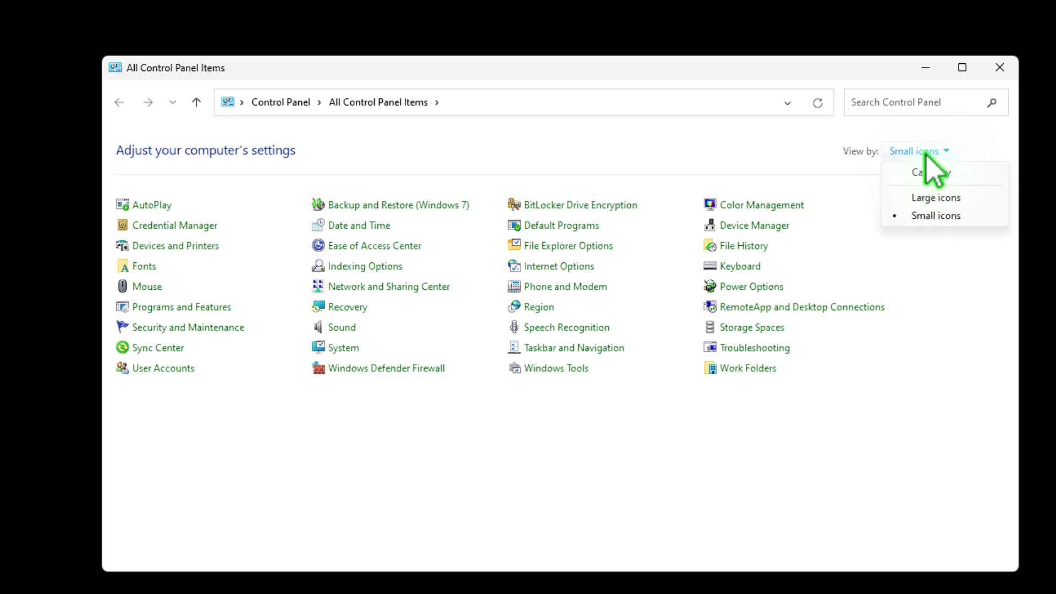
click(920, 219)
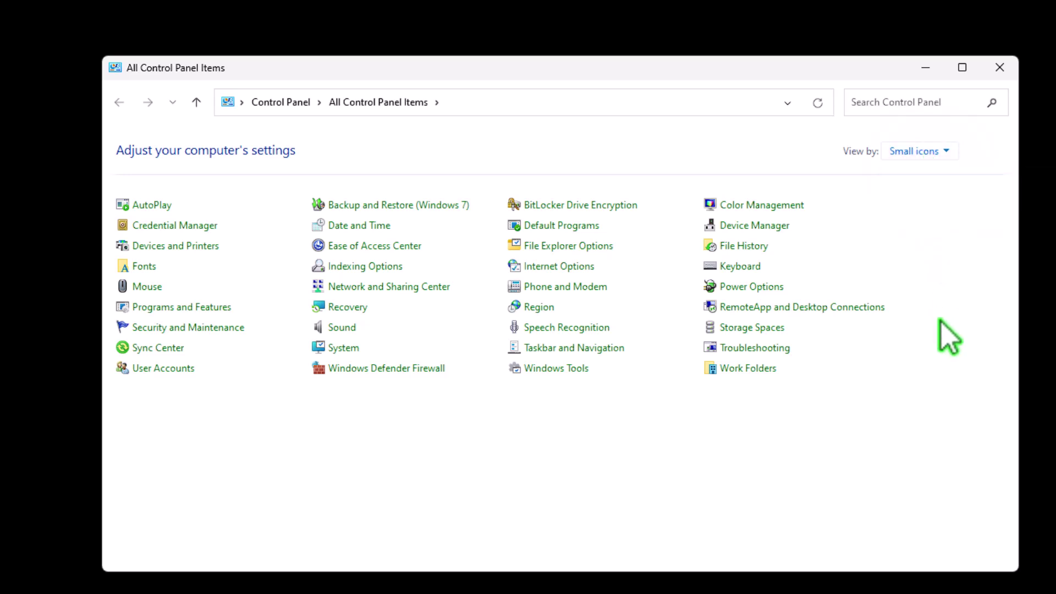
click(379, 291)
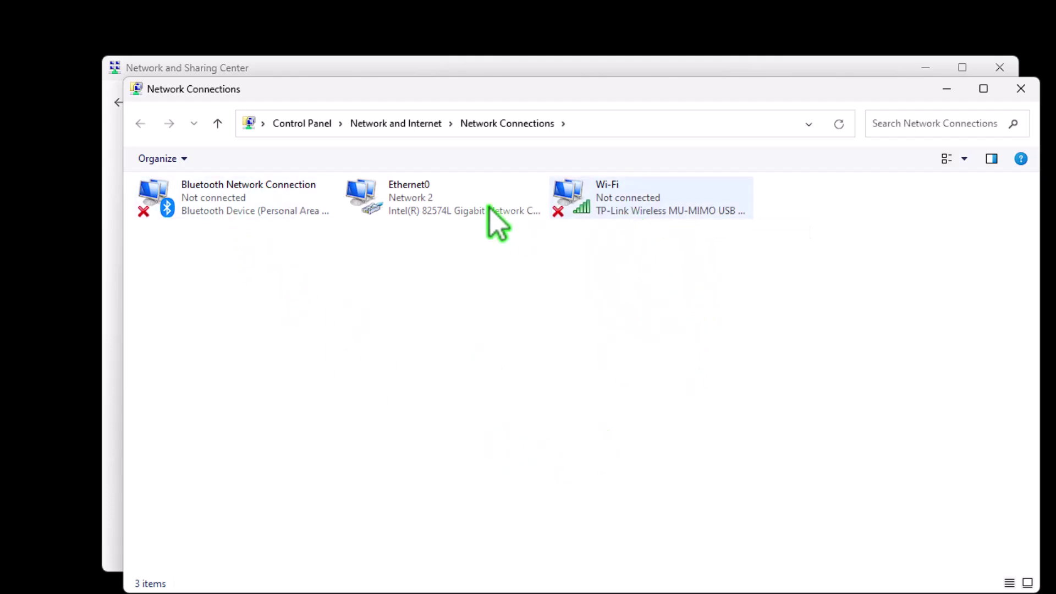
- Open the Status dialog for the Ethernet0 adapter
click(404, 211)
right_click(406, 220)
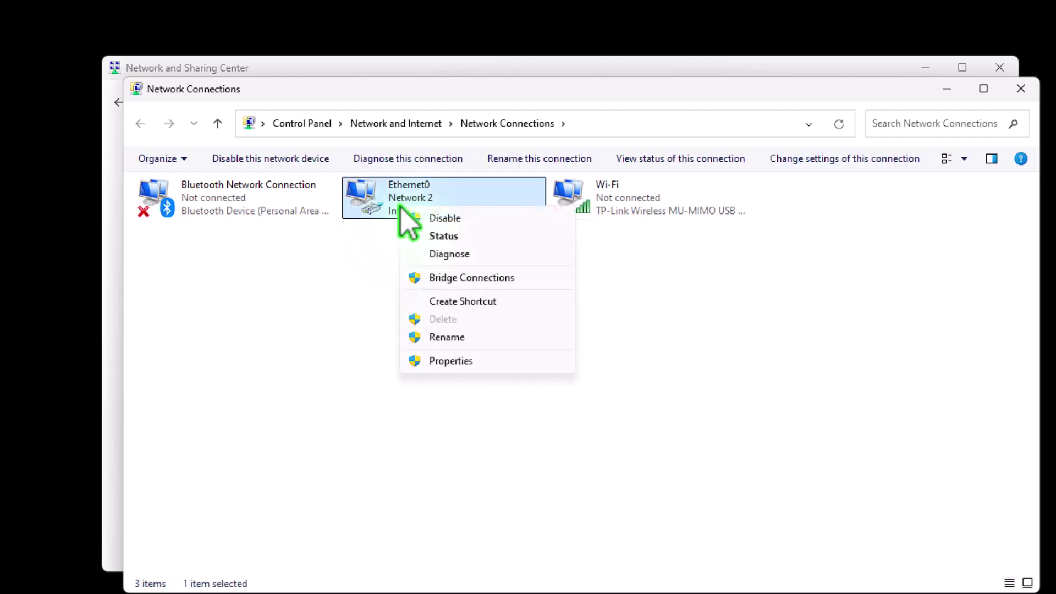
click(429, 237)
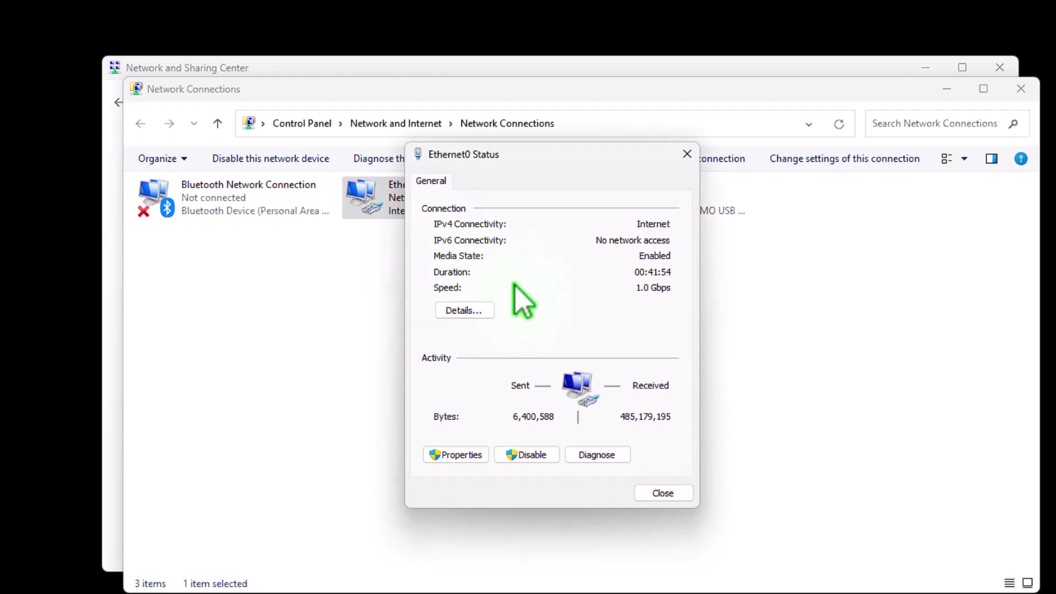
- Show Ethernet0's details and check IPv4 address 192.168.116.131 with DHCP enabled
click(474, 310)
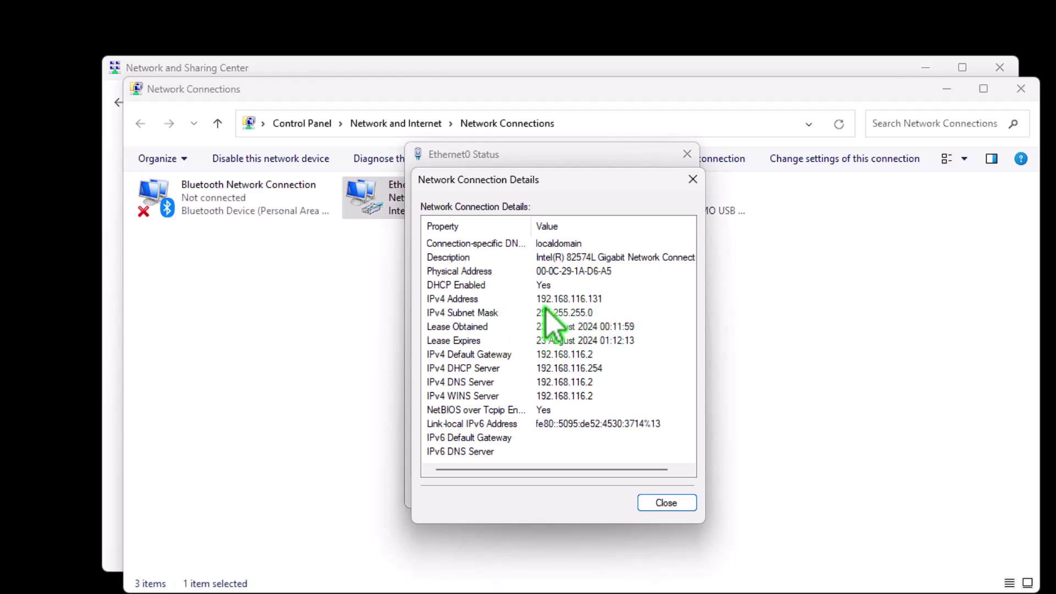
click(586, 301)
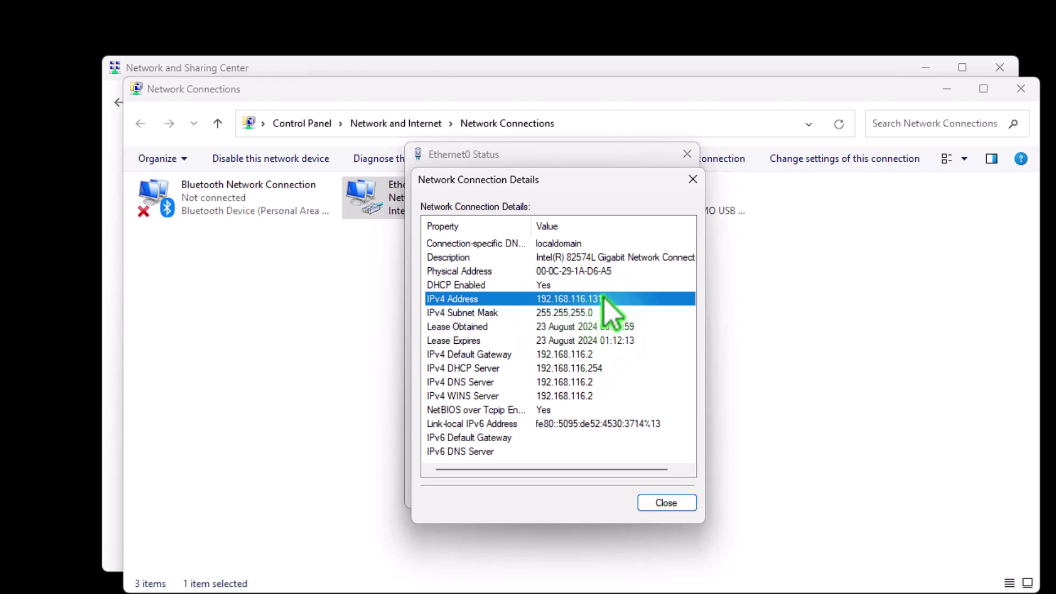
click(547, 286)
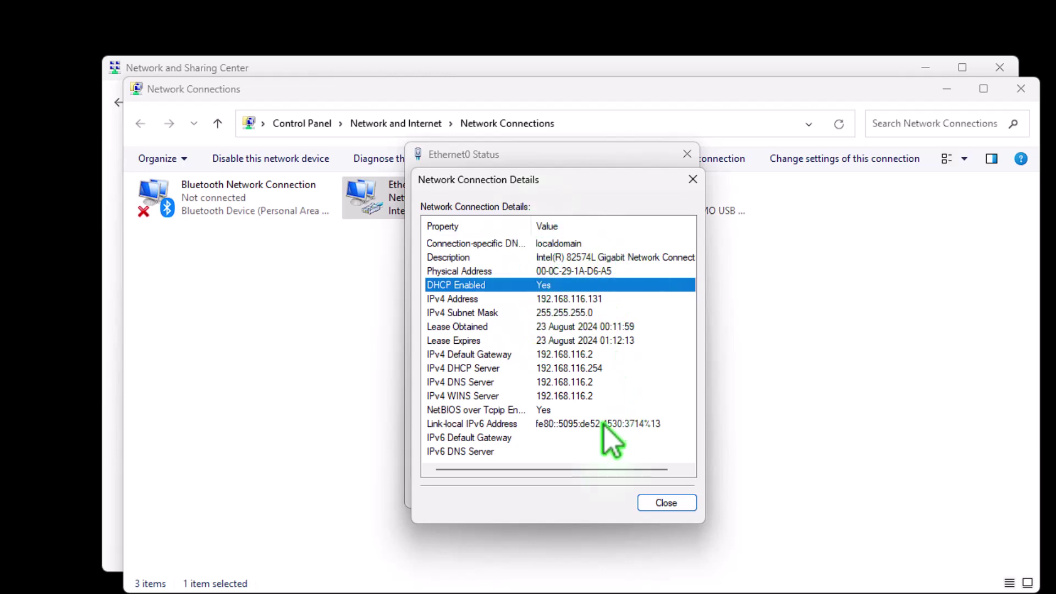
- Bring the Notepad IP notes into view, read them, then minimize Notepad
key(alt+Tab)
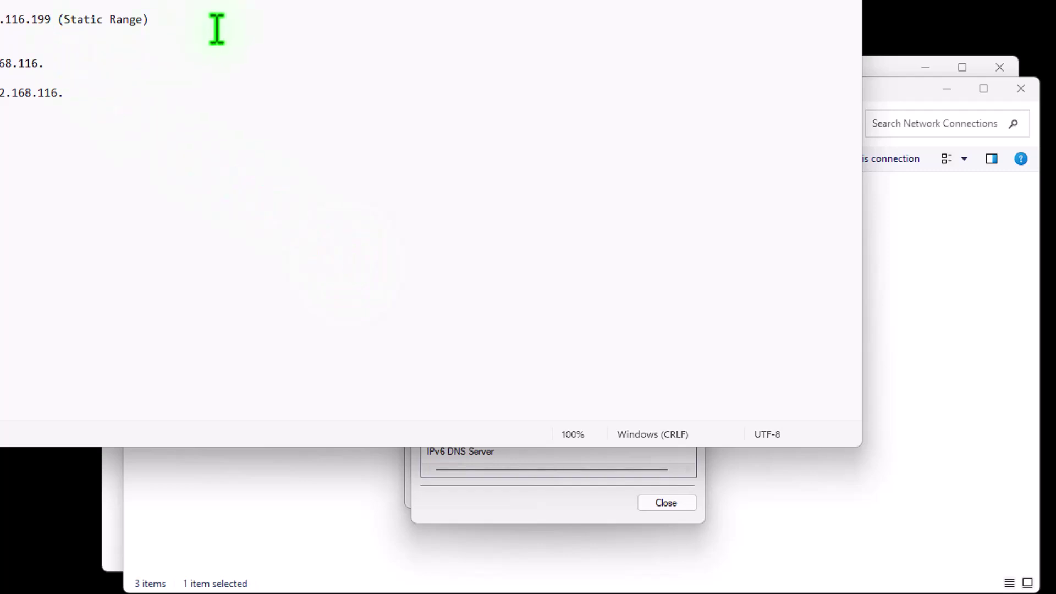
drag(451, 0, 763, 326)
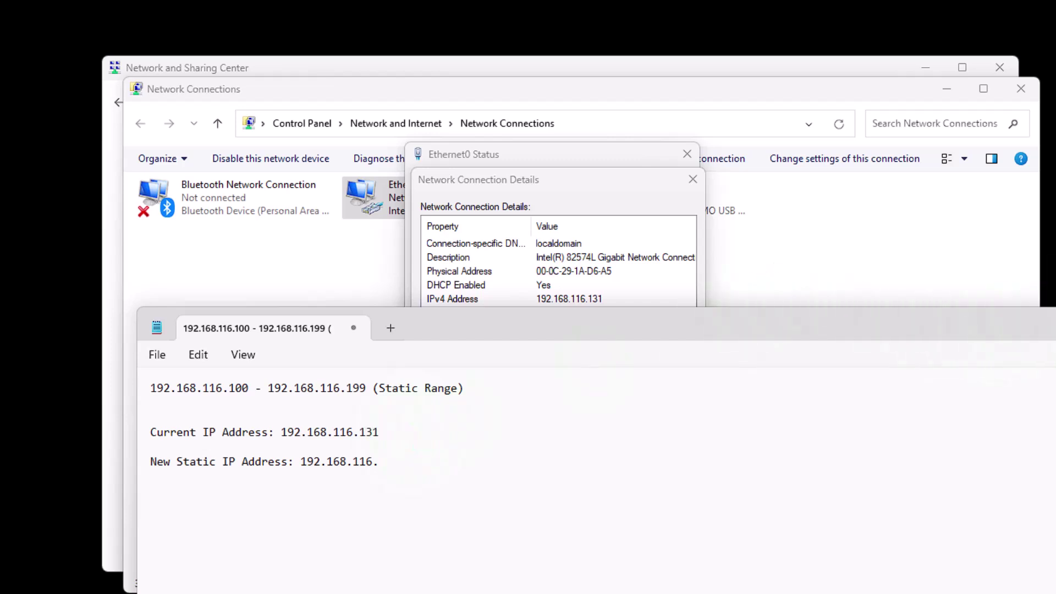
key(super+Down)
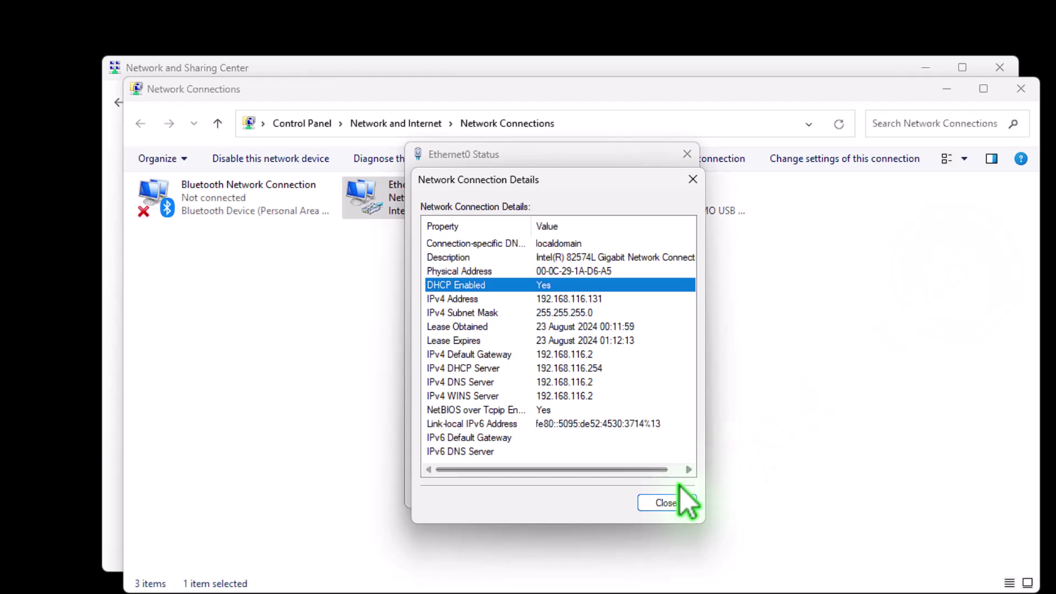
- Confirm Ethernet0's IPv4 address and DNS are automatic, cancel, and recheck the subnet mask in Details
click(669, 502)
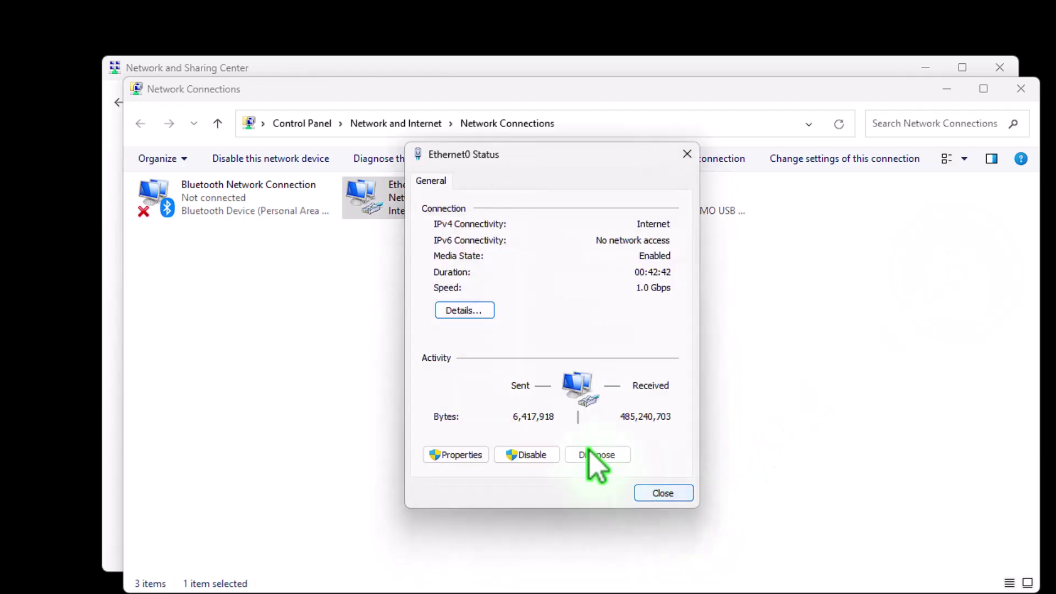
click(455, 456)
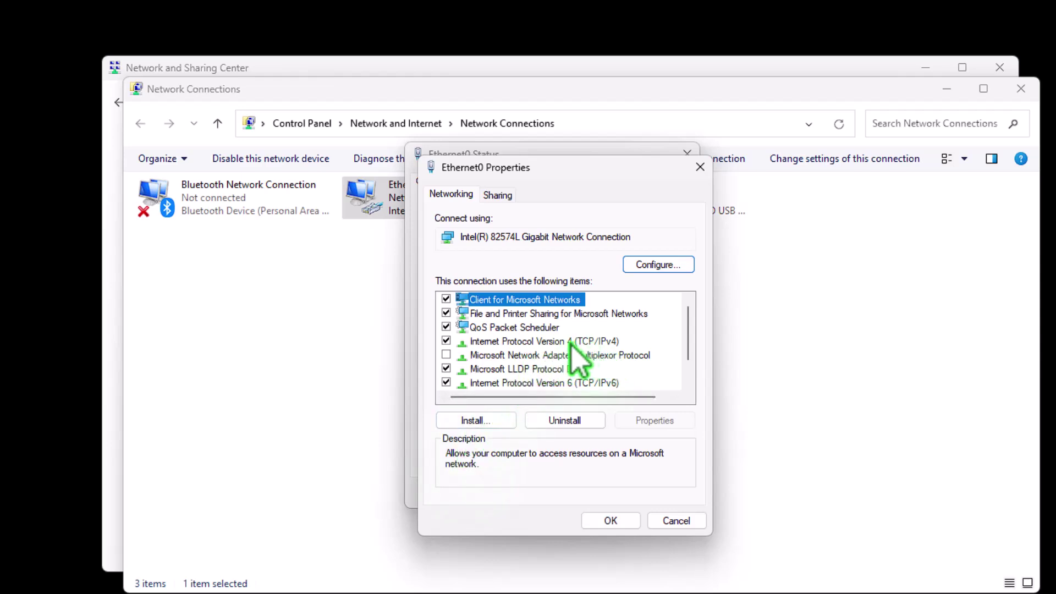
double_click(607, 342)
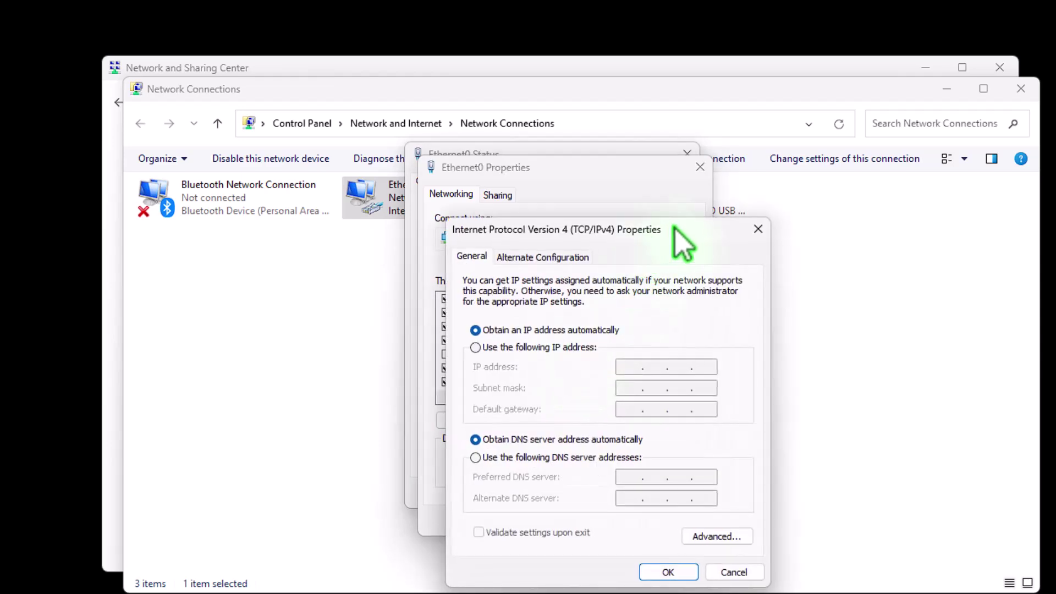
drag(677, 230, 686, 163)
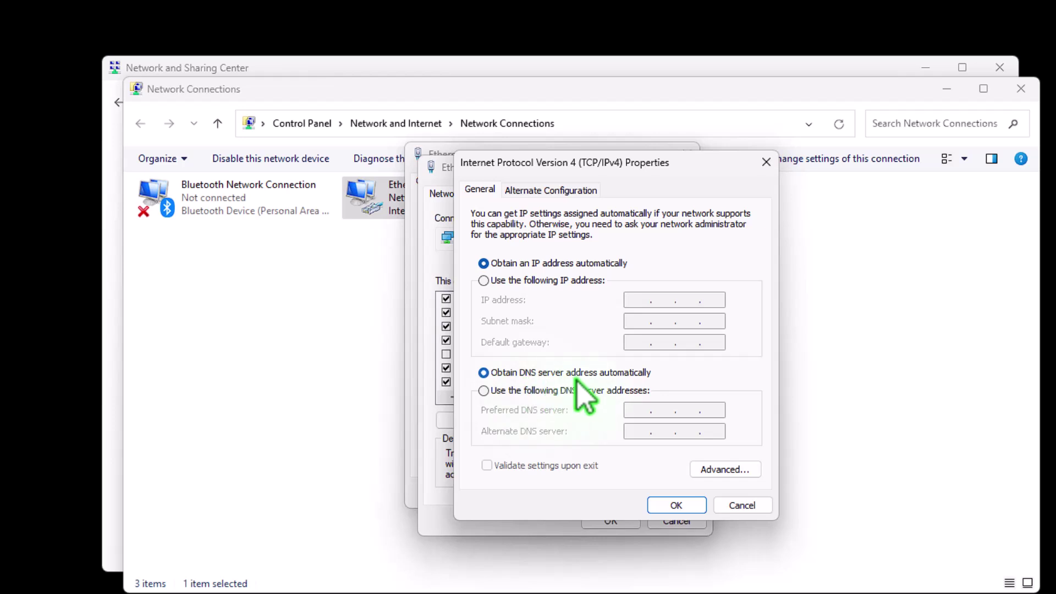
drag(684, 160, 989, 165)
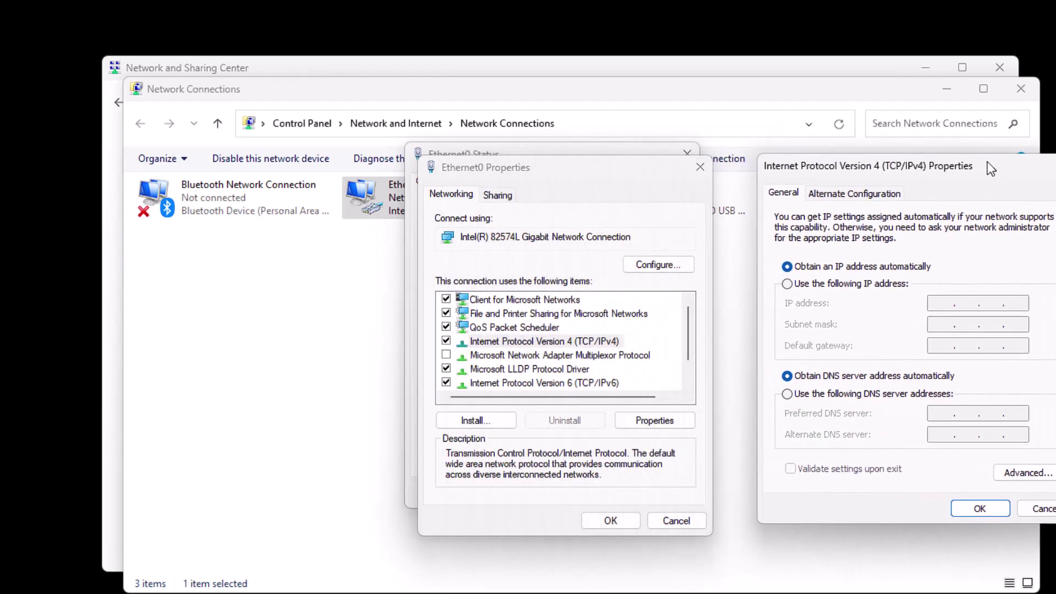
click(1040, 509)
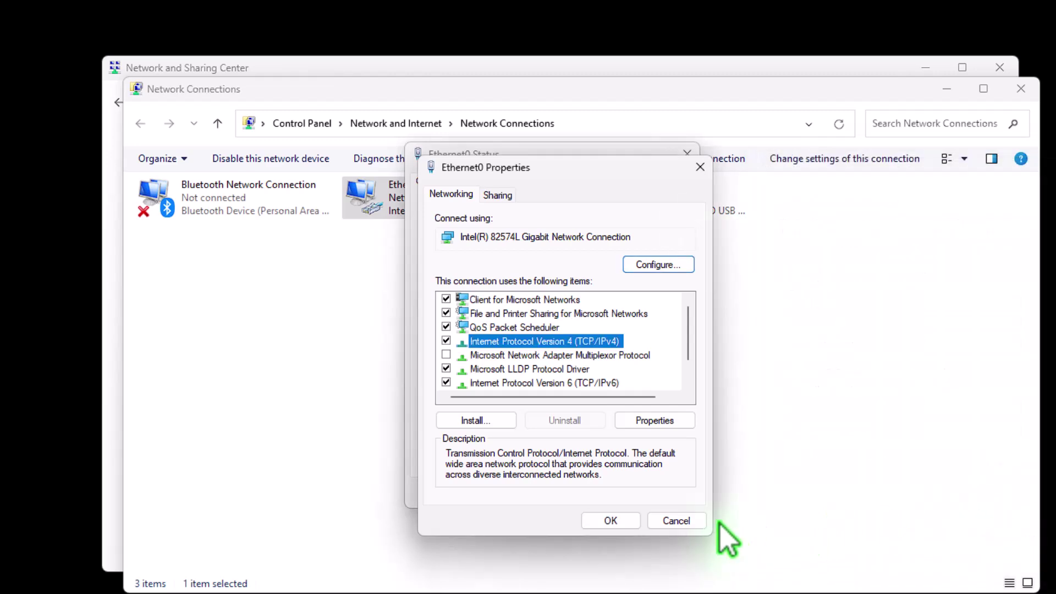
click(676, 520)
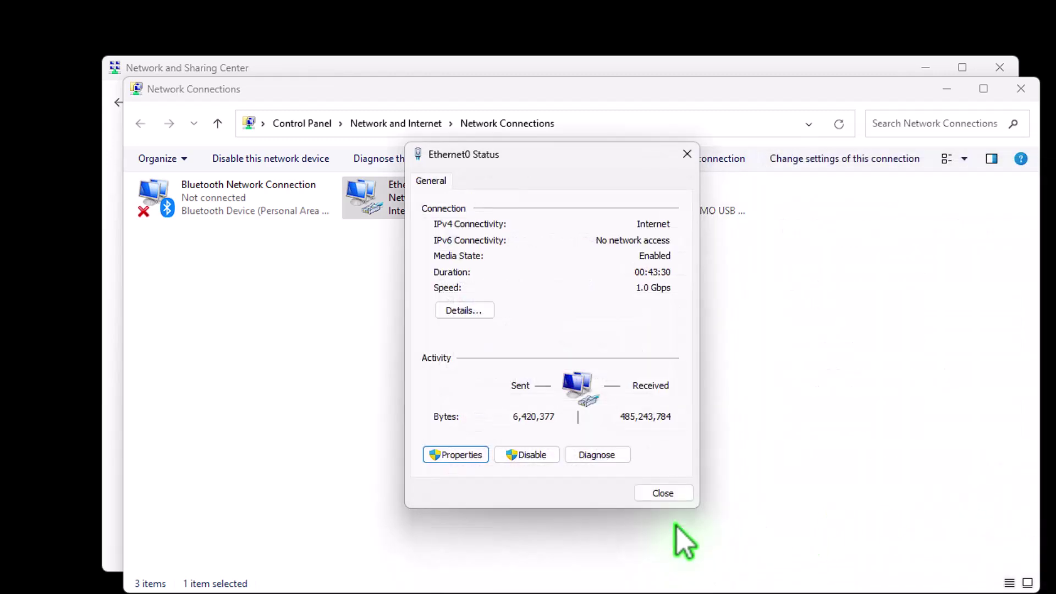
click(467, 312)
click(595, 313)
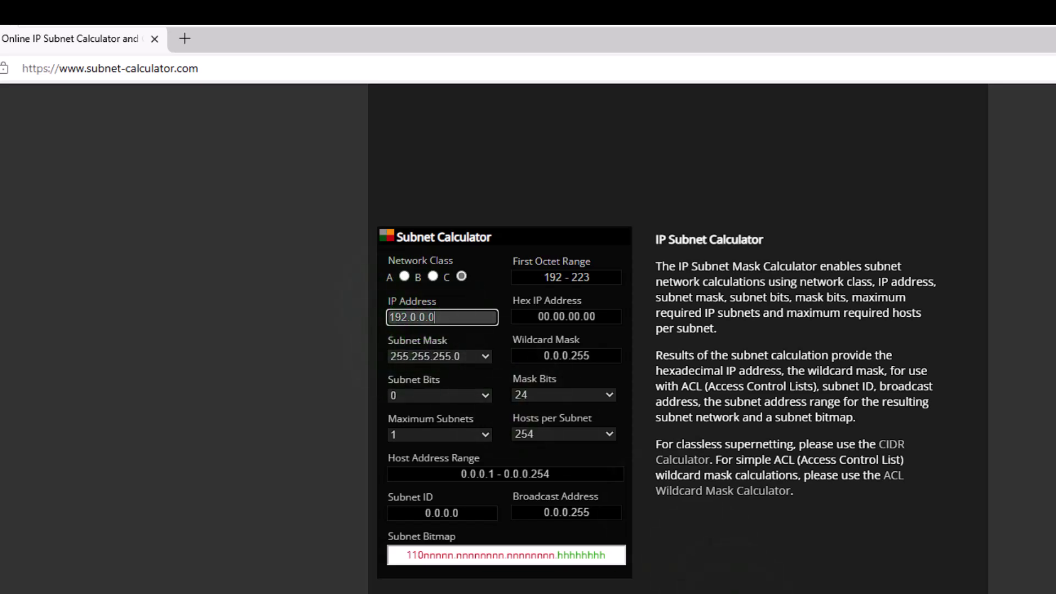
- With the IP notes alongside, recalculate the Subnet Calculator for IP address 192.168.116.0
key(alt+Tab)
drag(809, 463, 1050, 250)
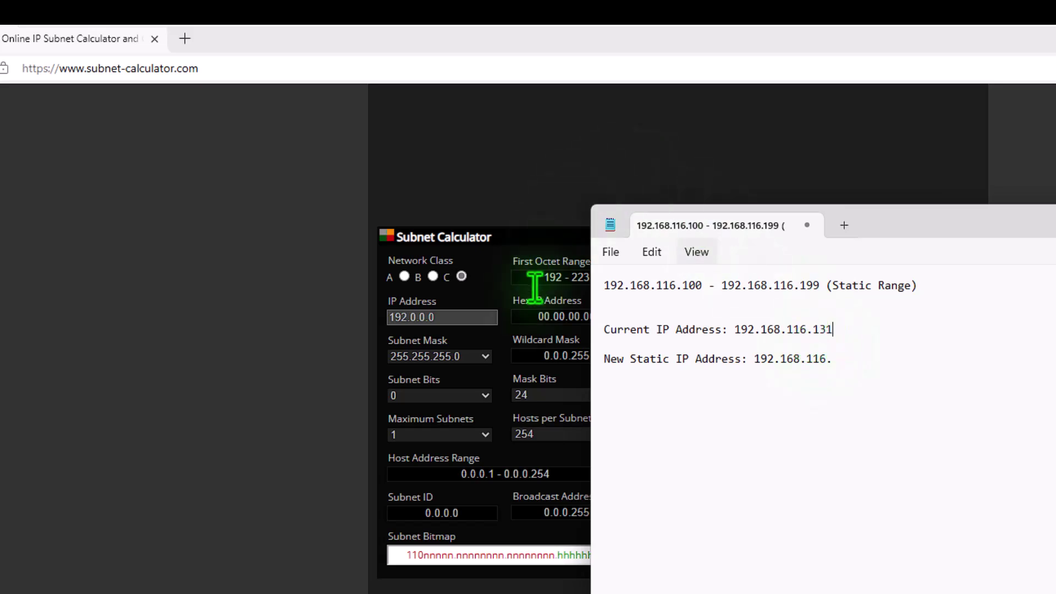
click(484, 315)
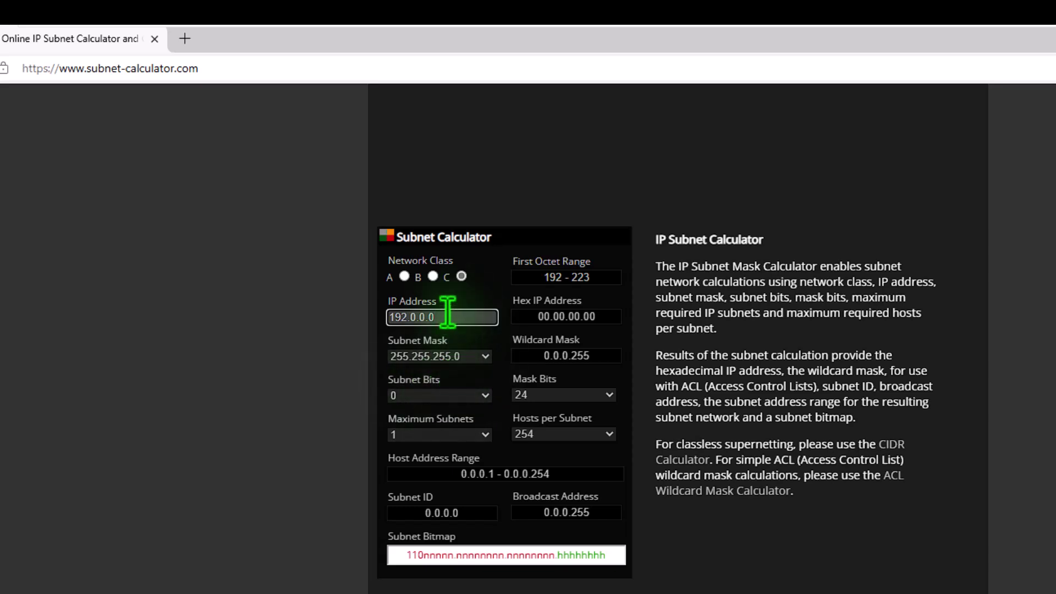
key(BackSpace)
key(BackSpace)
key(BackSpace)
key(BackSpace)
key(BackSpace)
text(168.11)
text(0)
click(498, 212)
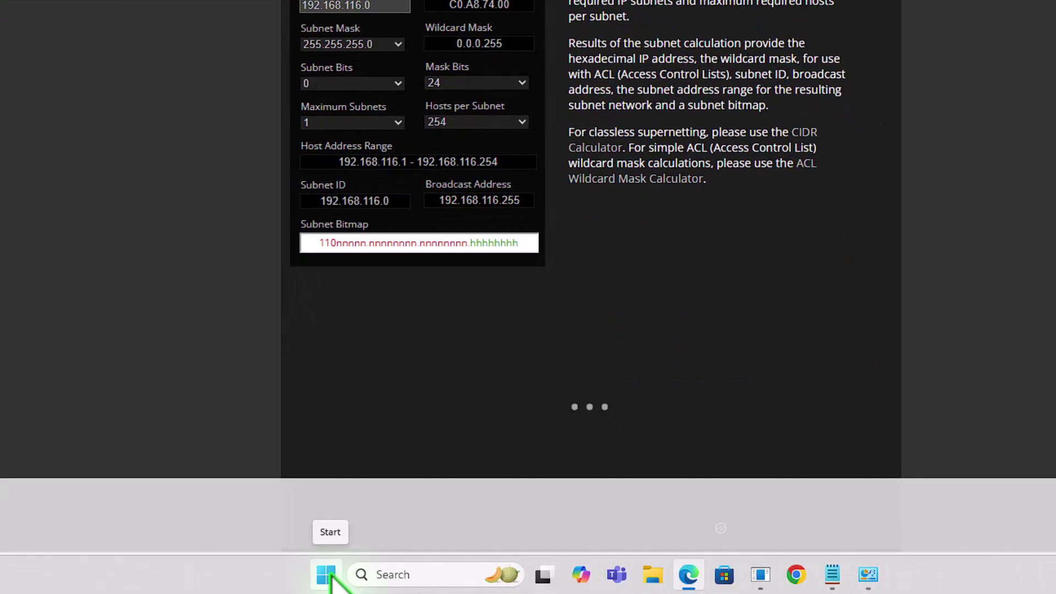
- Launch an administrator Windows Terminal and place it beside the subnet calculator results
click(375, 574)
right_click(327, 574)
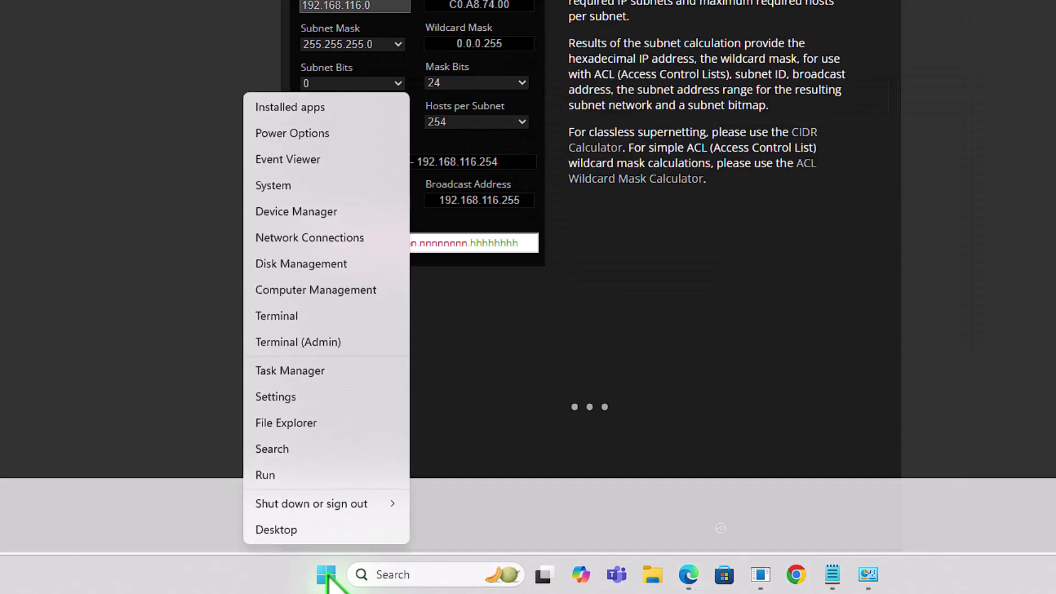
click(284, 342)
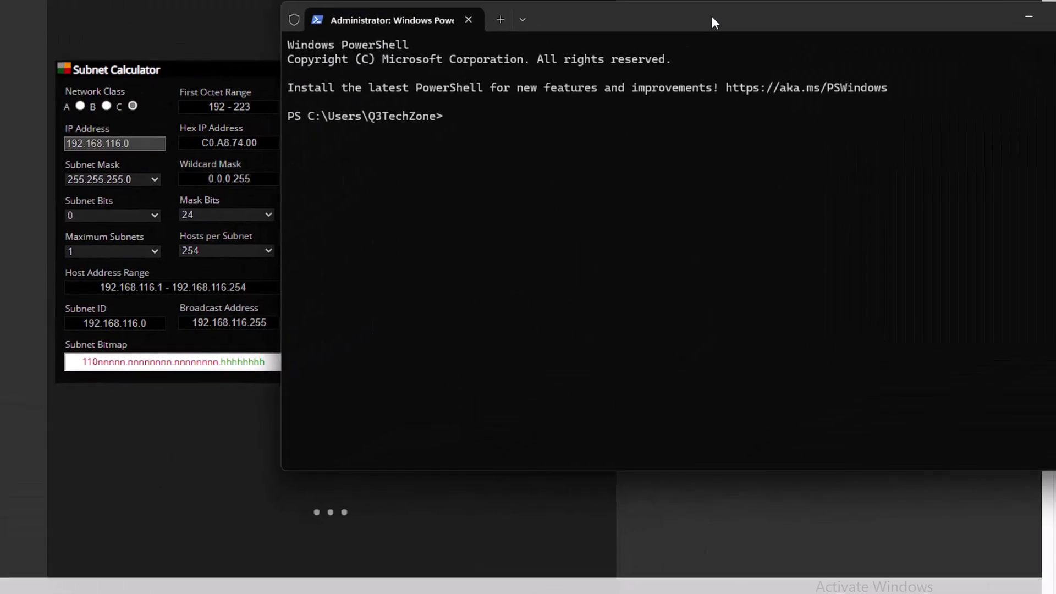
mouse_move(713, 16)
mouse_down()
mouse_move(730, 15)
mouse_move(719, 15)
mouse_up()
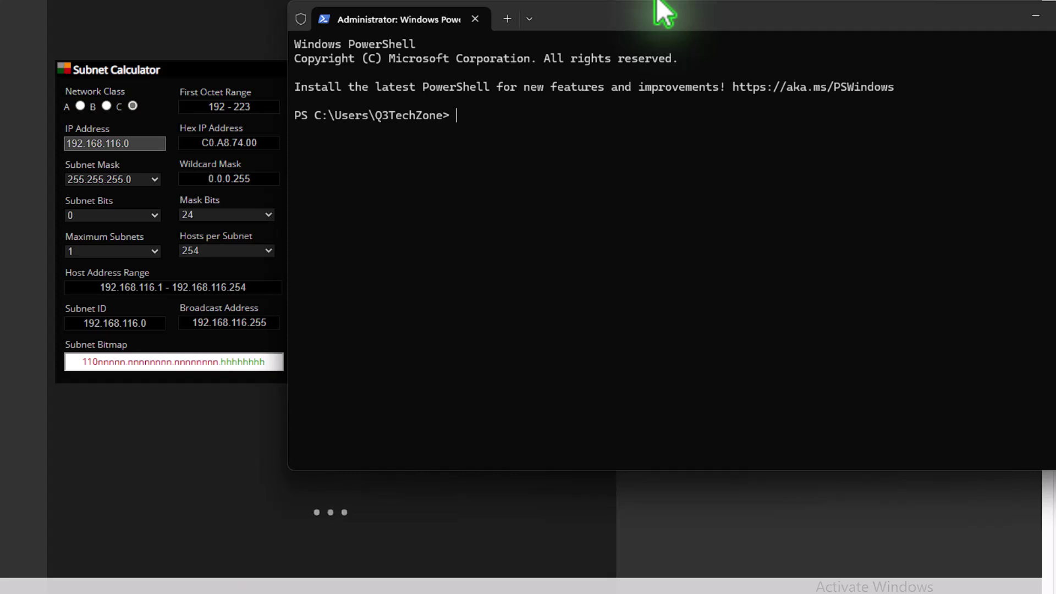
- Run ipconfig and highlight IPv4 192.168.116.131, mask 255.255.255.0 and gateway 192.168.116.2
text(ipconfig)
key(Return)
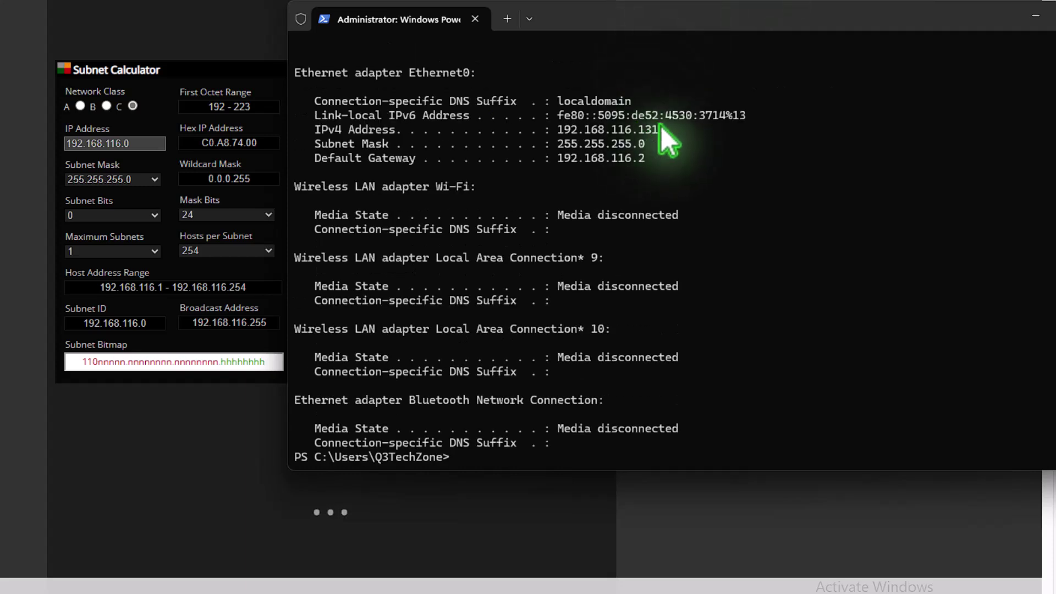
drag(663, 130, 560, 130)
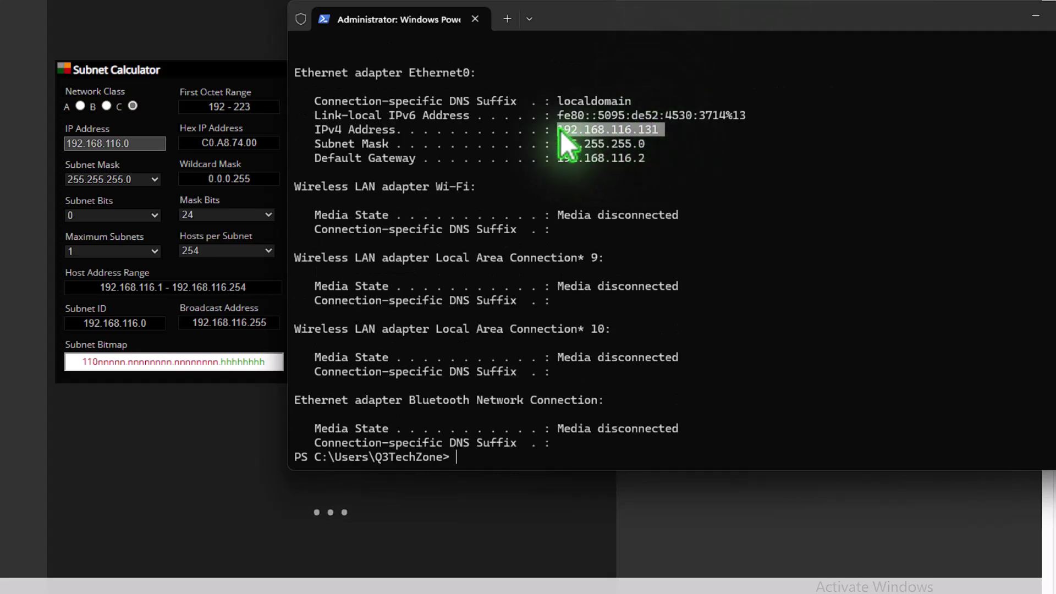
drag(652, 145, 569, 149)
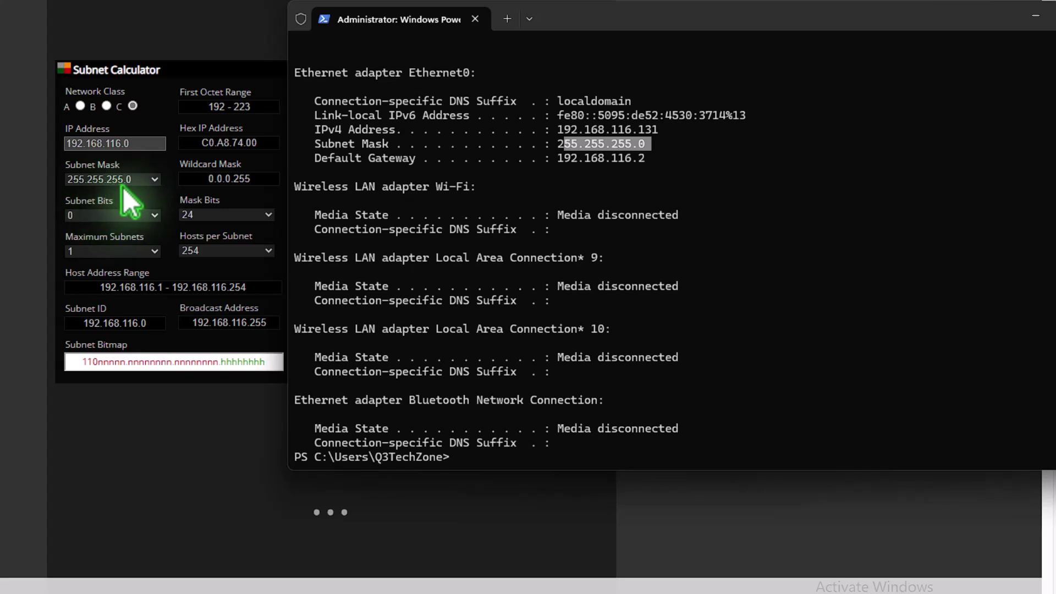
drag(660, 161, 556, 163)
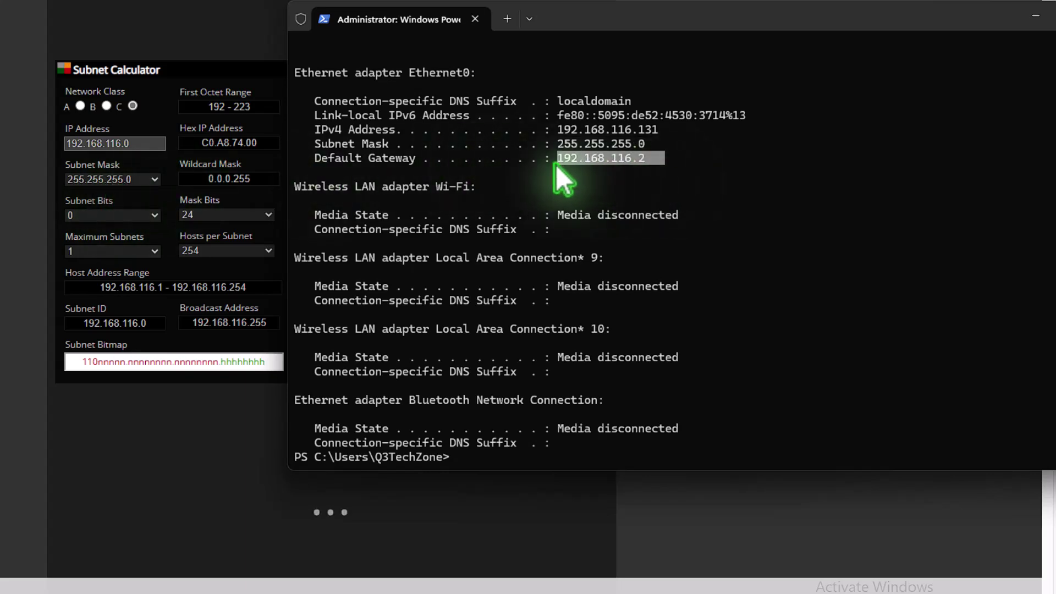
right_click(609, 164)
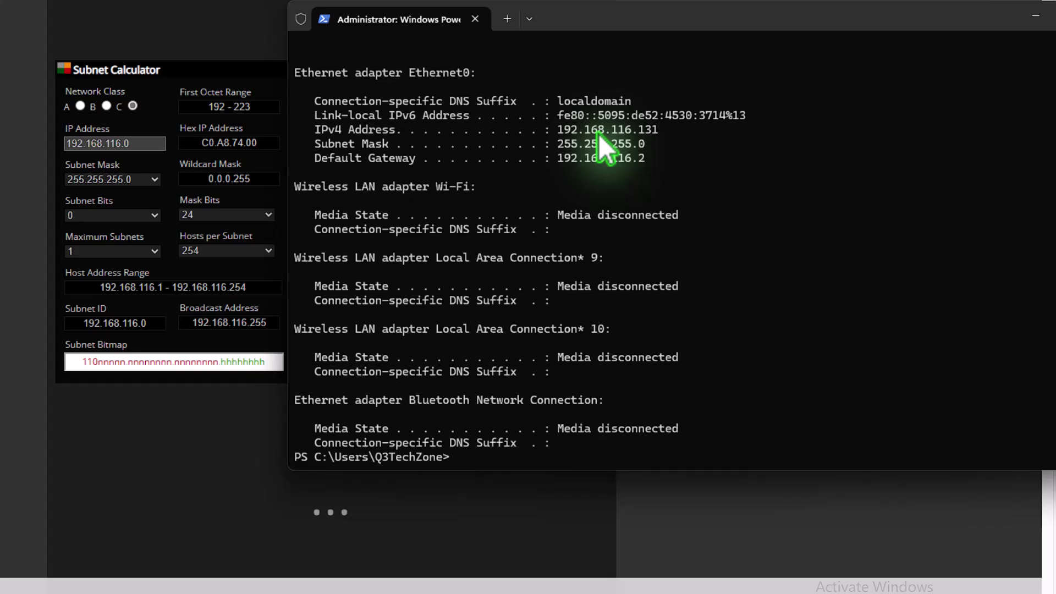
- Run arp -a and highlight the dynamic entries and the 192.168.116.2 gateway row
text(arp -a)
key(Return)
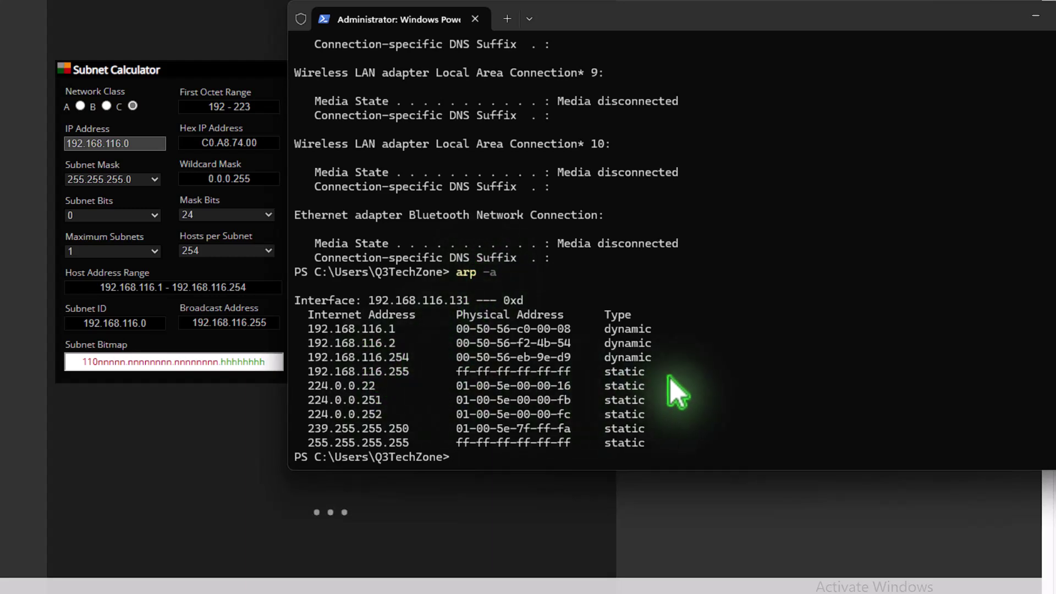
drag(670, 376, 311, 315)
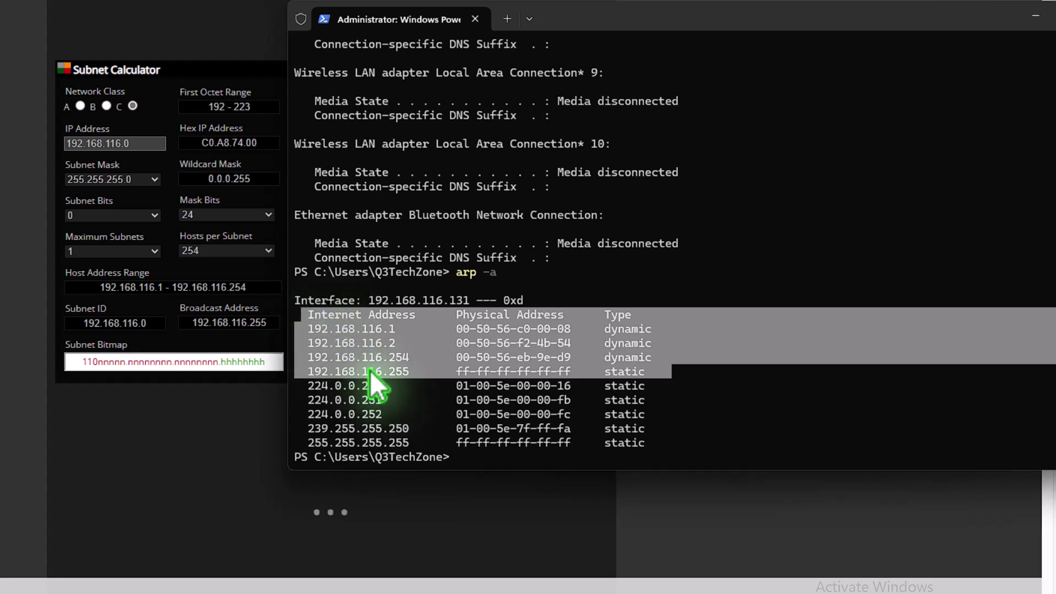
drag(389, 345, 310, 347)
- Ping gateway 192.168.116.2 and check the <1ms reply times with 0% loss
key(ctrl+c)
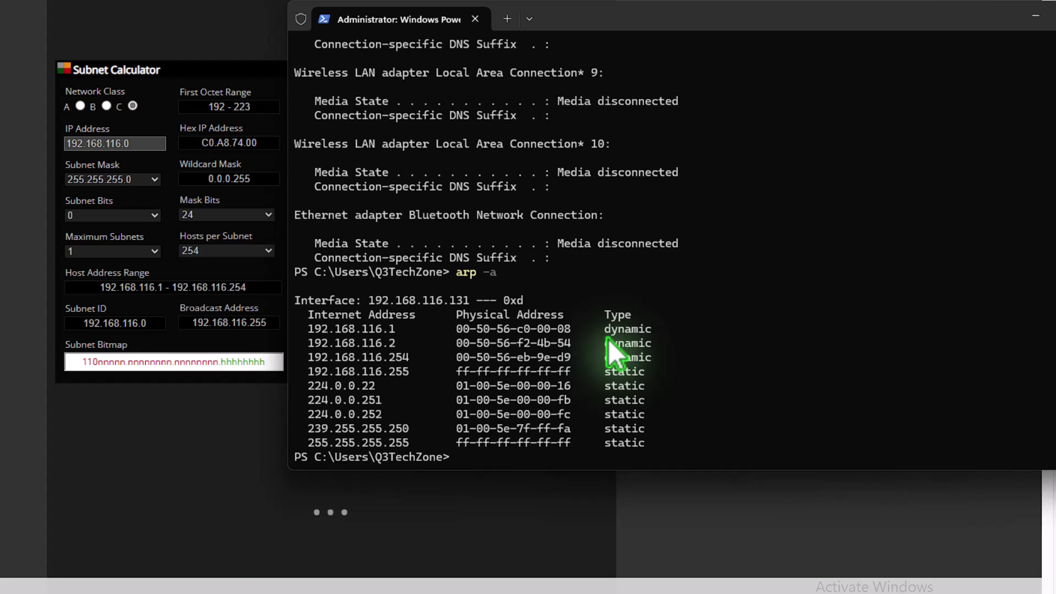
text(ping 192.168.116.2)
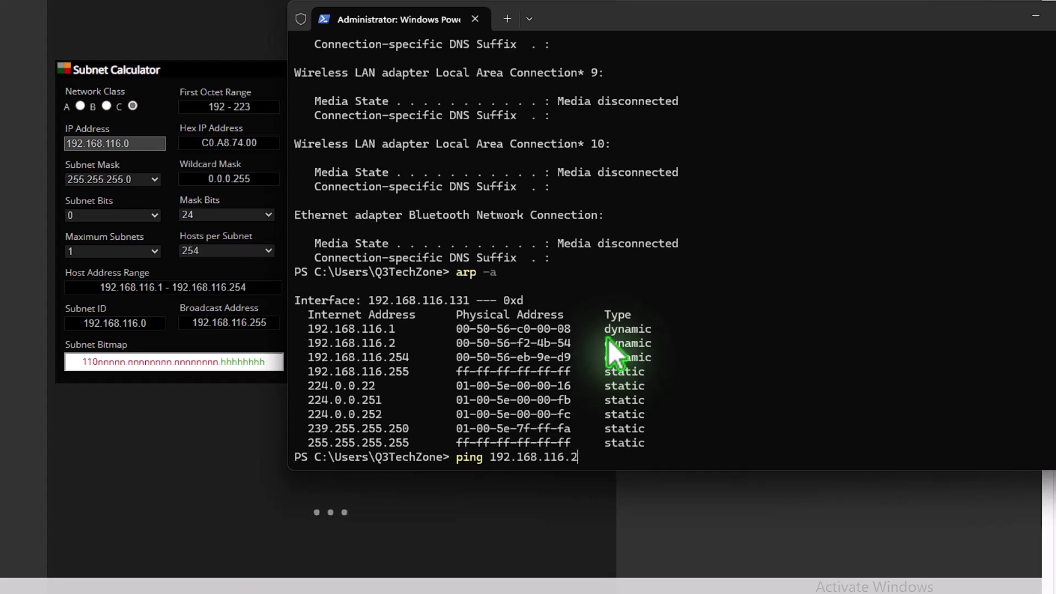
key(Return)
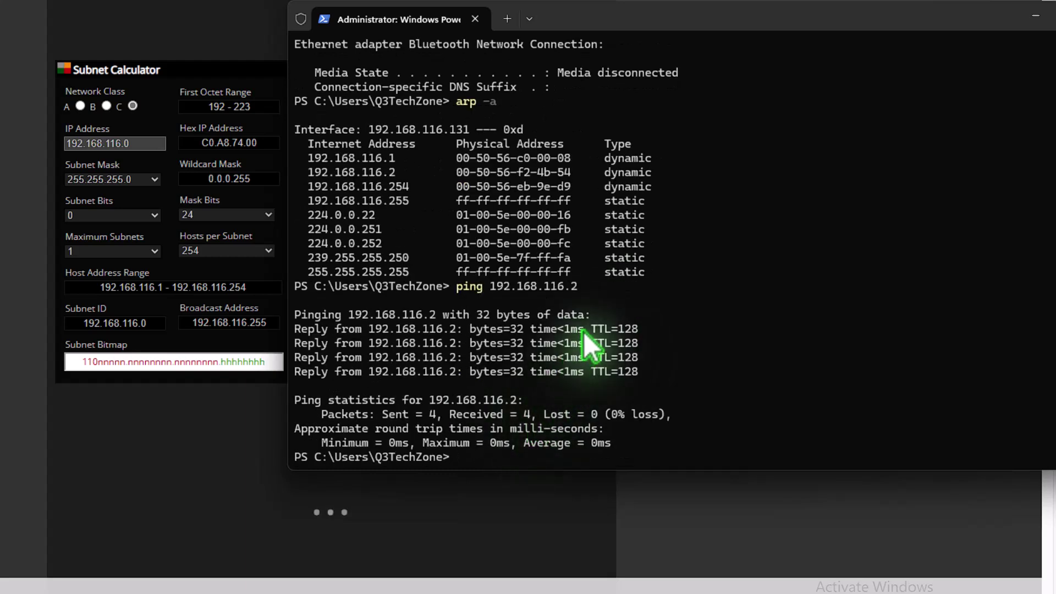
drag(584, 332, 562, 335)
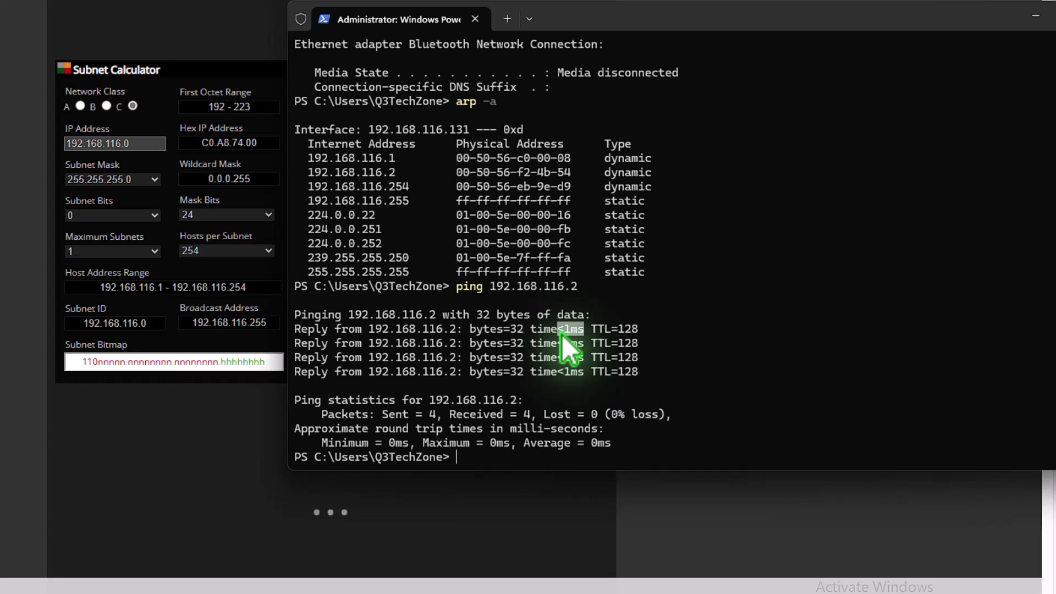
click(598, 331)
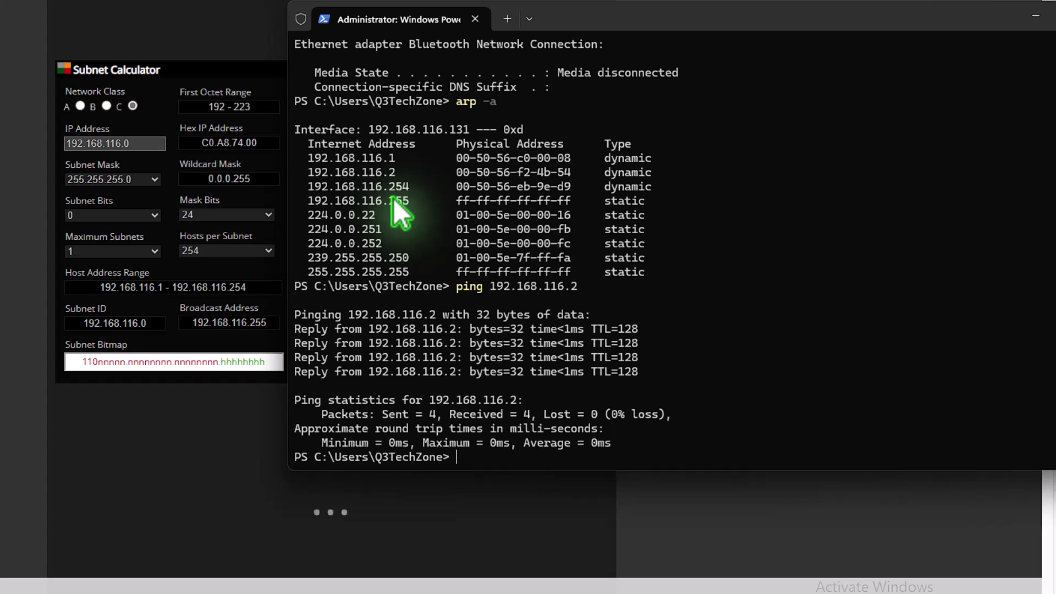
- In the Notepad notes, append 100 so the New Static IP Address line reads 192.168.116.100
mouse_move(536, 592)
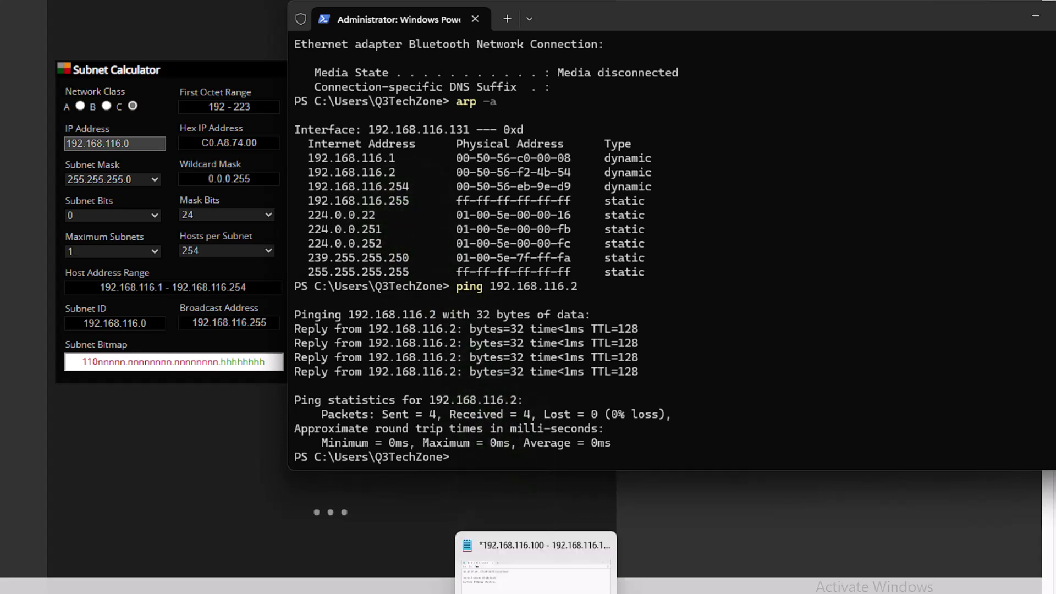
click(537, 566)
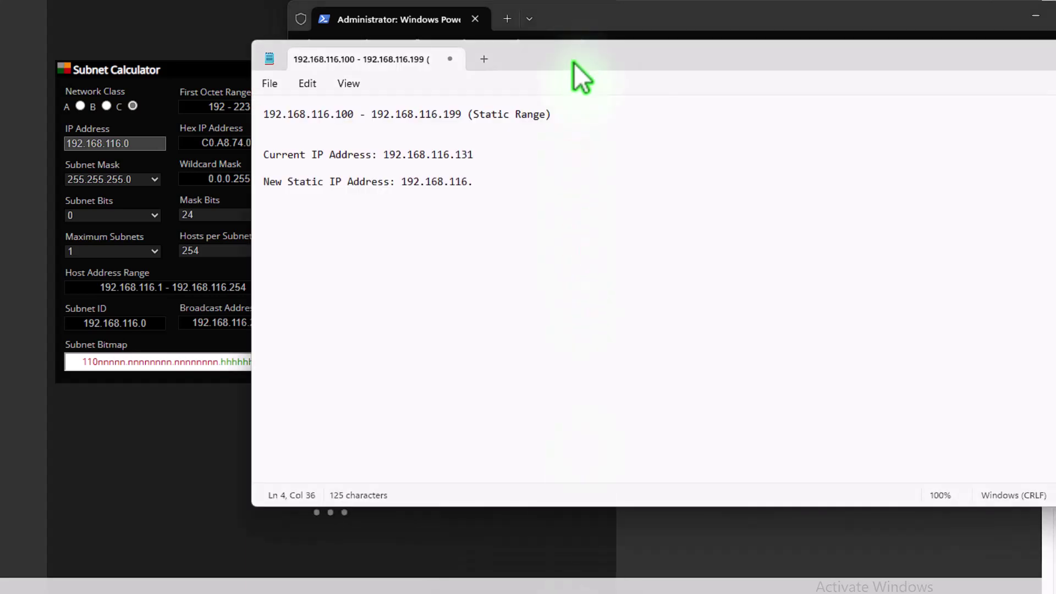
drag(576, 51, 392, 144)
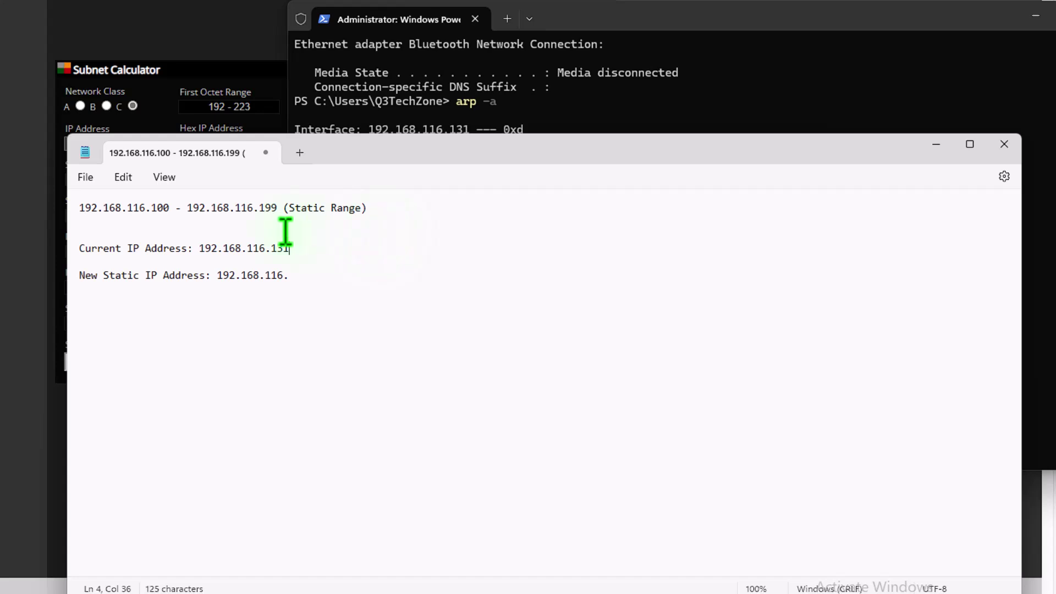
drag(170, 208, 150, 212)
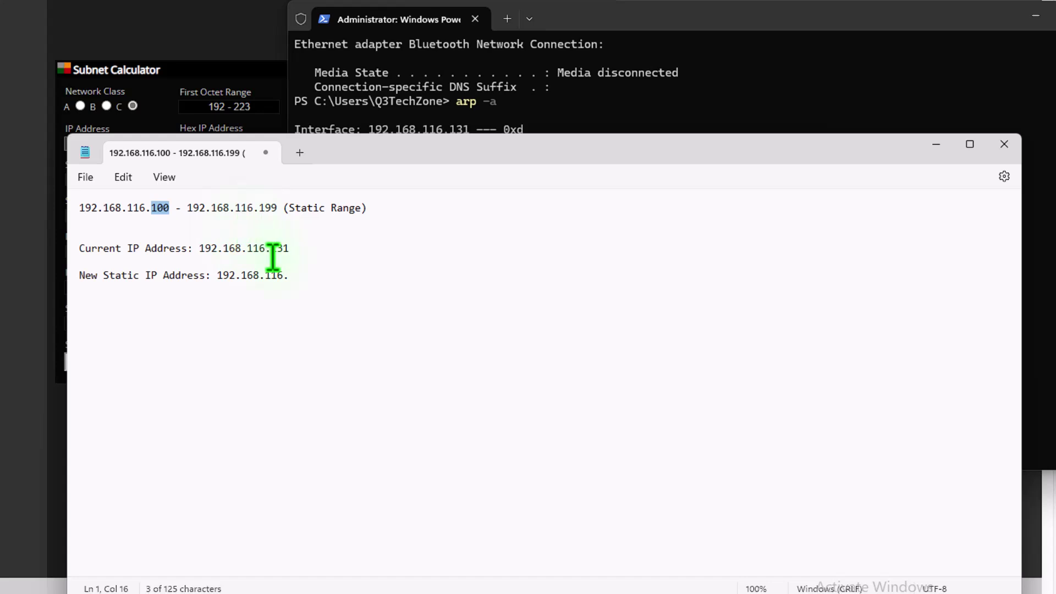
click(313, 277)
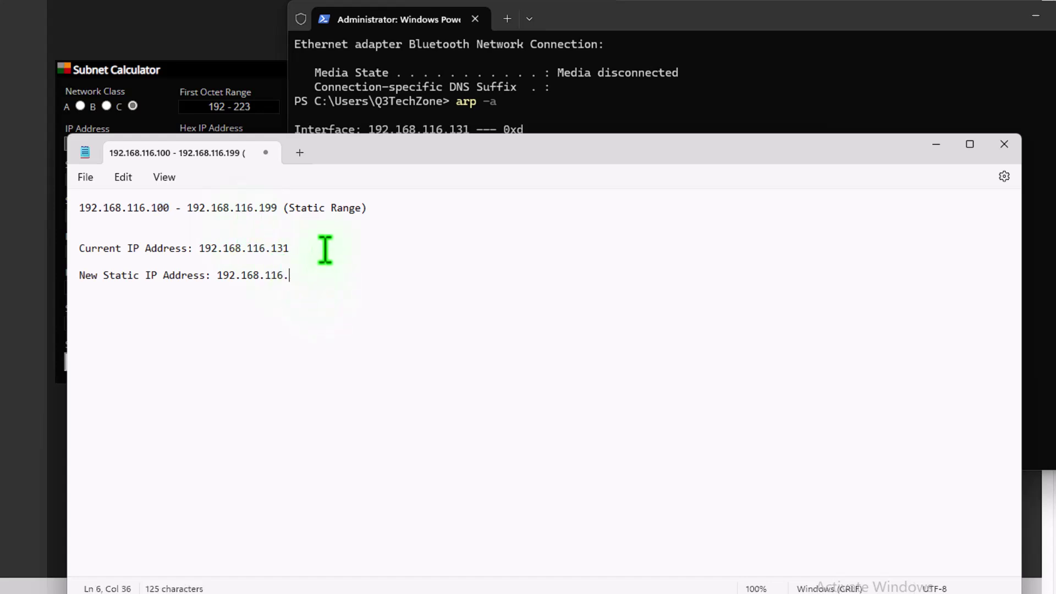
text(100)
- Edit the previous ping command to target 192.168.116.100 and confirm every reply is destination host unreachable
click(554, 101)
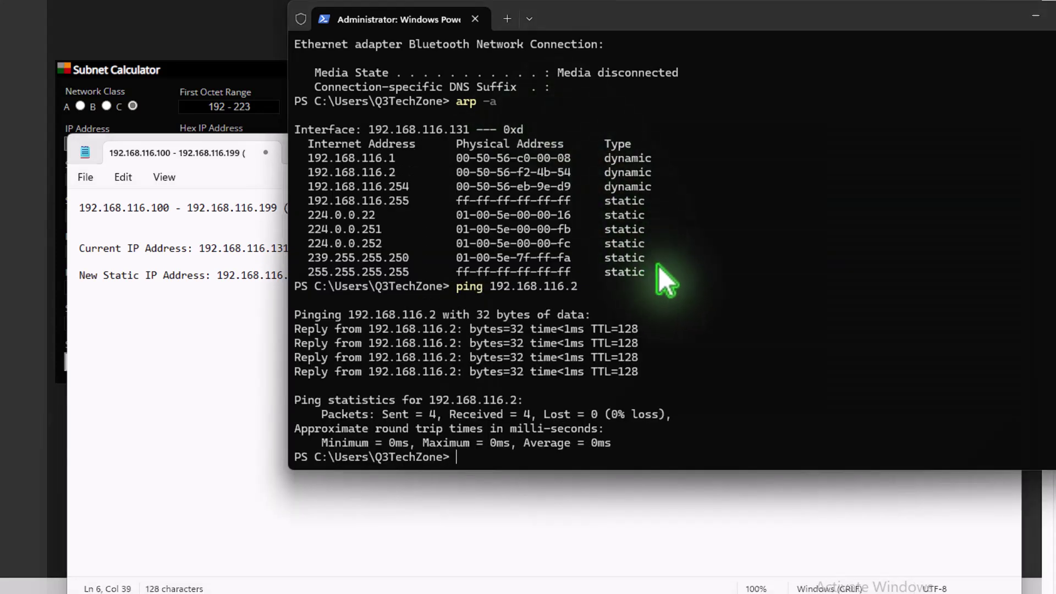
key(Up)
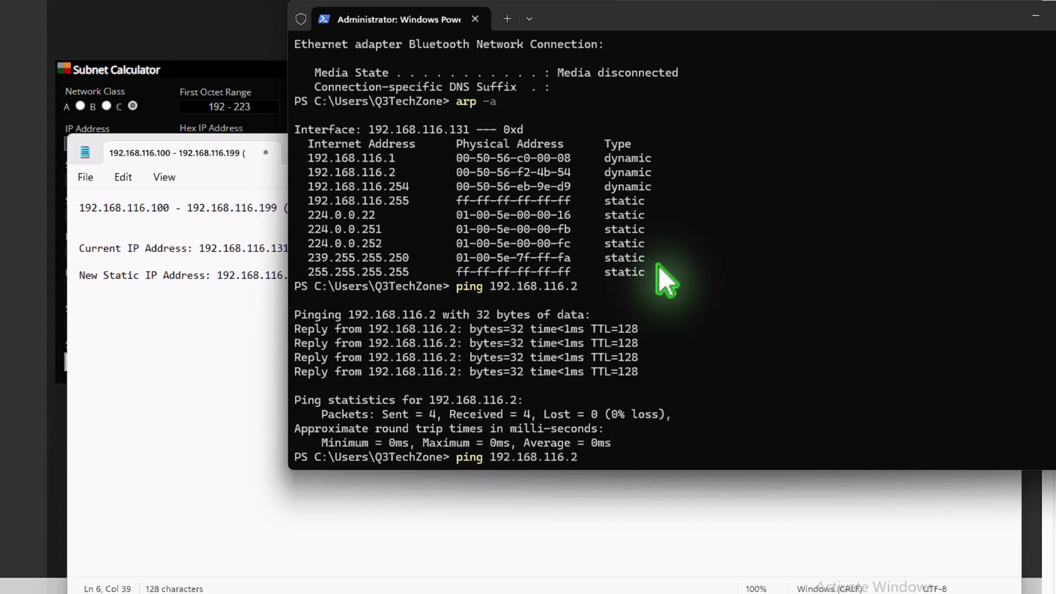
key(BackSpace)
text(100)
key(Return)
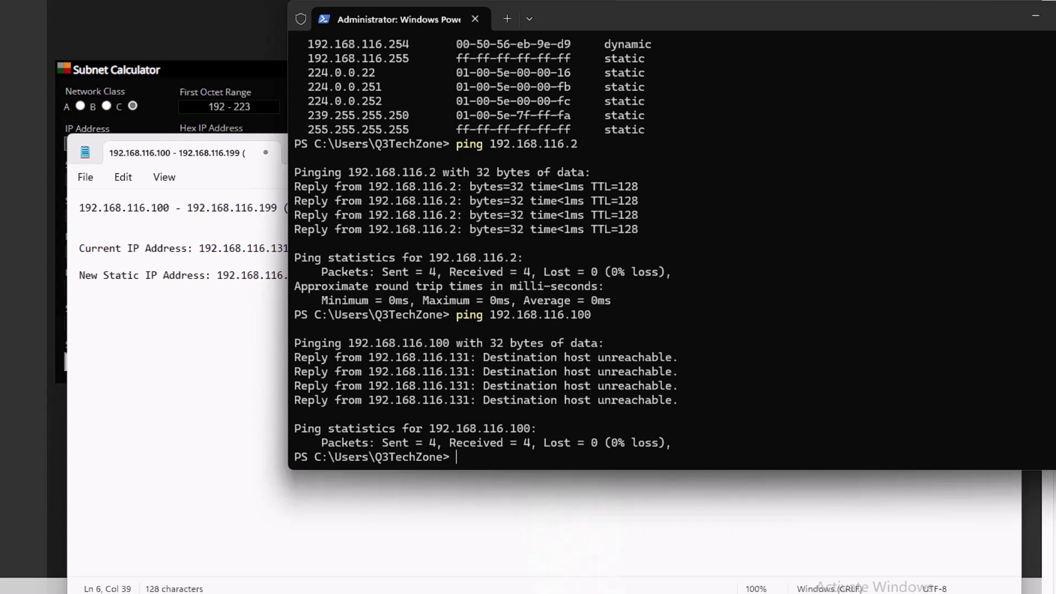
mouse_move(539, 593)
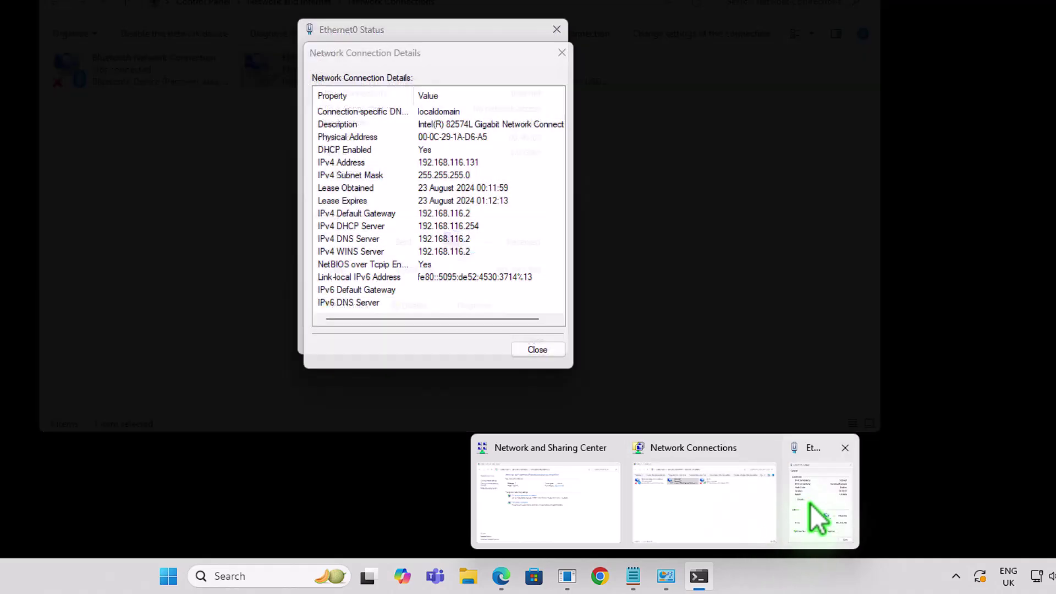
- Close the connection details, then open Ethernet0 Status, Properties and its Internet Protocol Version 4 (TCP/IPv4) settings
click(810, 504)
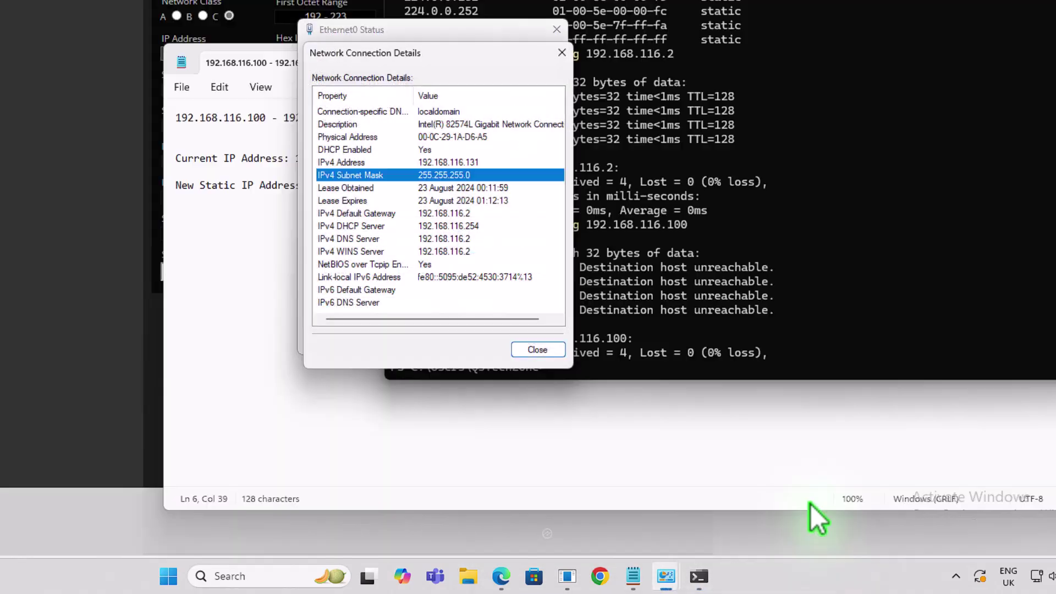
click(538, 350)
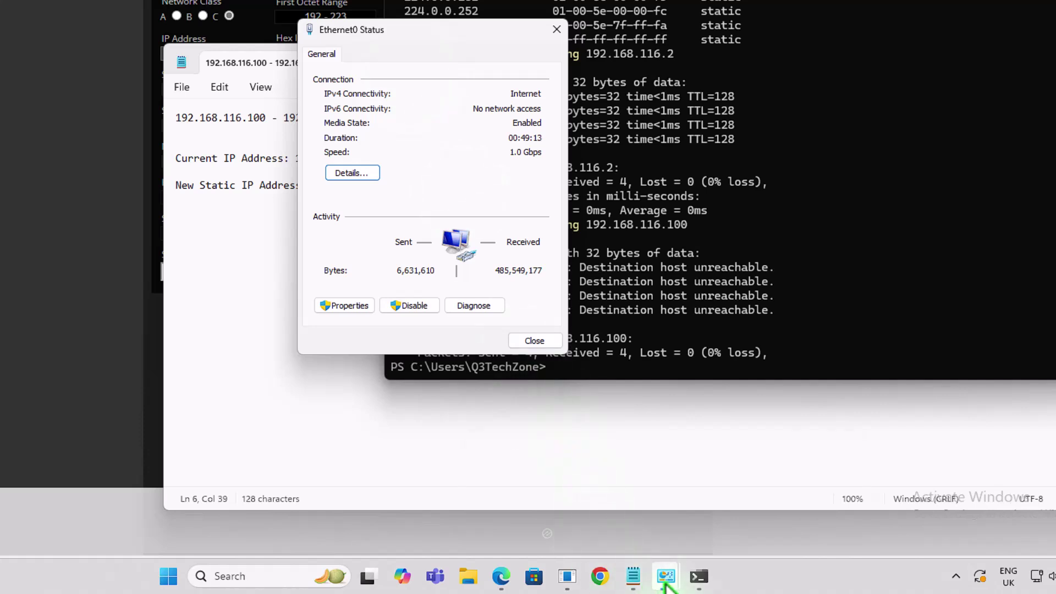
mouse_move(667, 579)
click(687, 532)
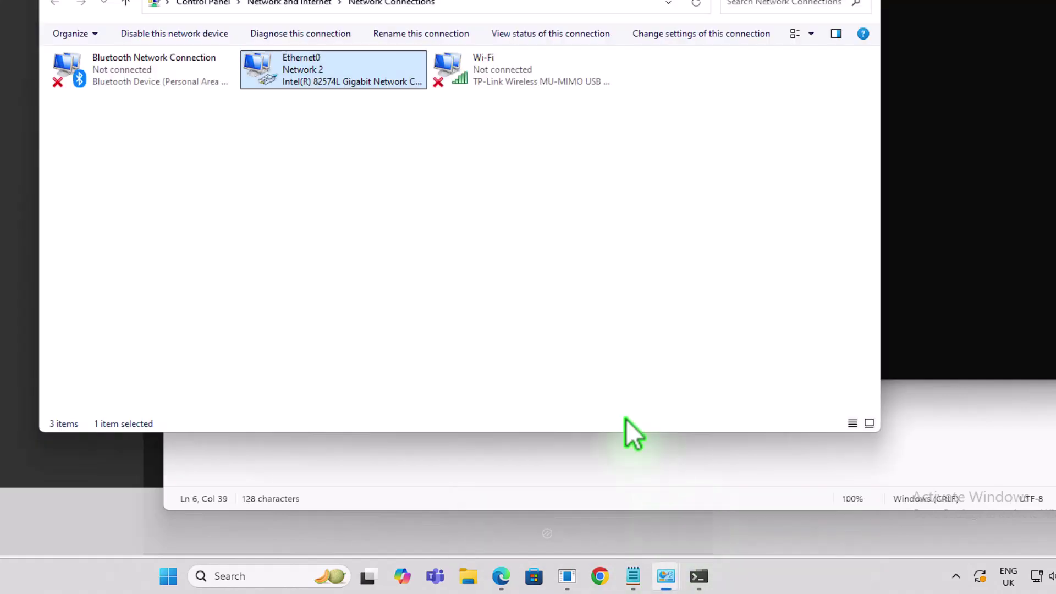
right_click(282, 68)
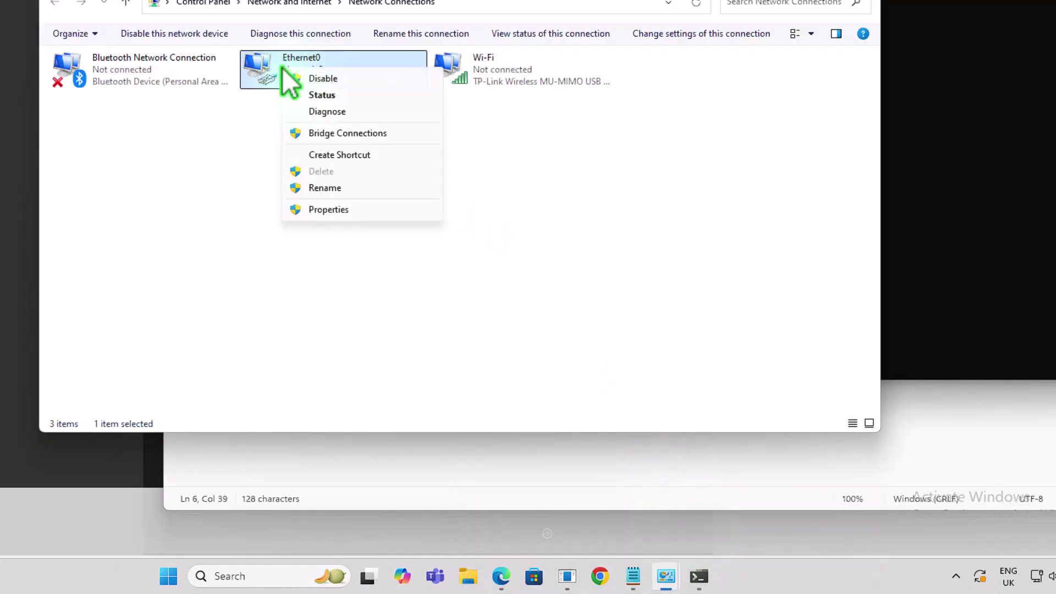
click(301, 94)
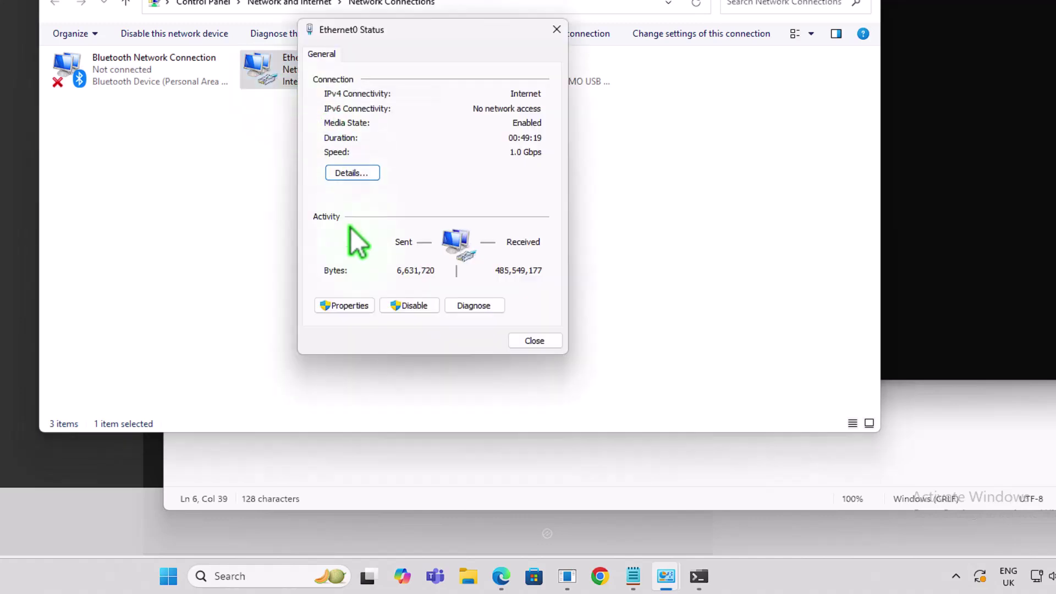
click(344, 306)
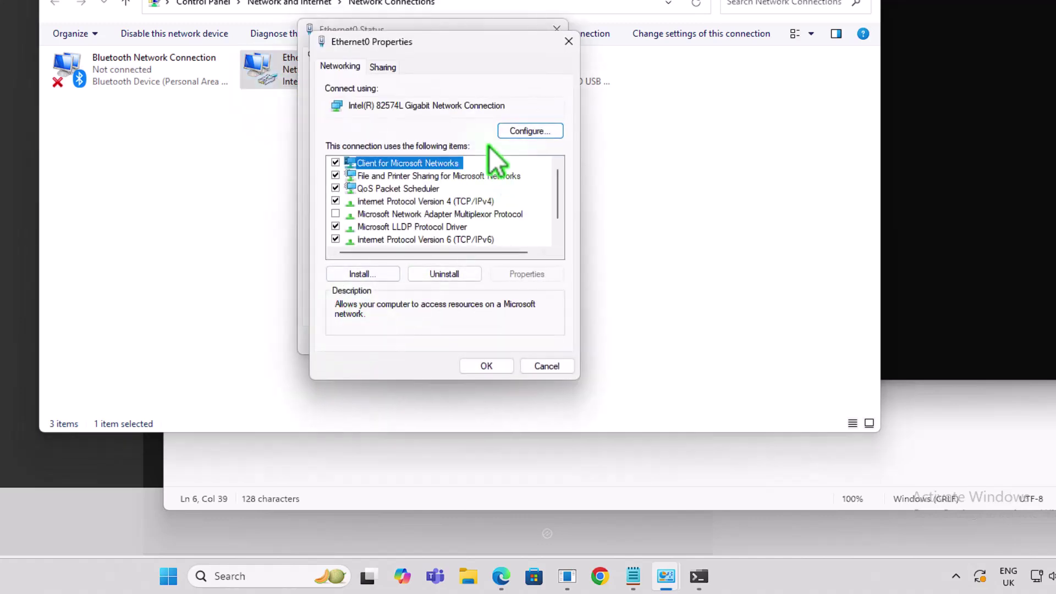
double_click(469, 203)
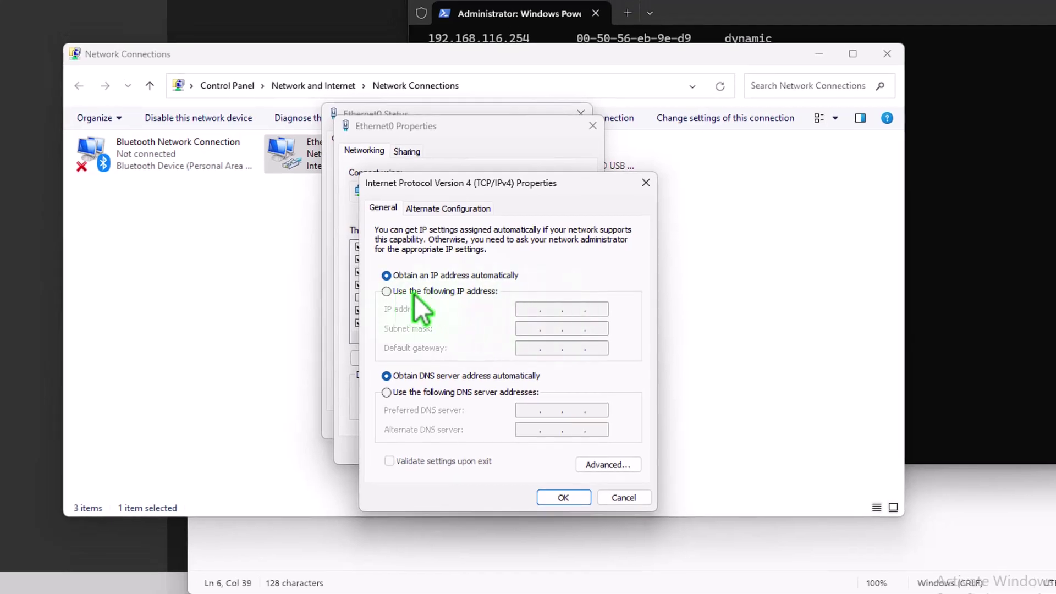
- Switch to a manual IP address and enter 192.168.116.100 with subnet mask 255.255.255.0
click(461, 291)
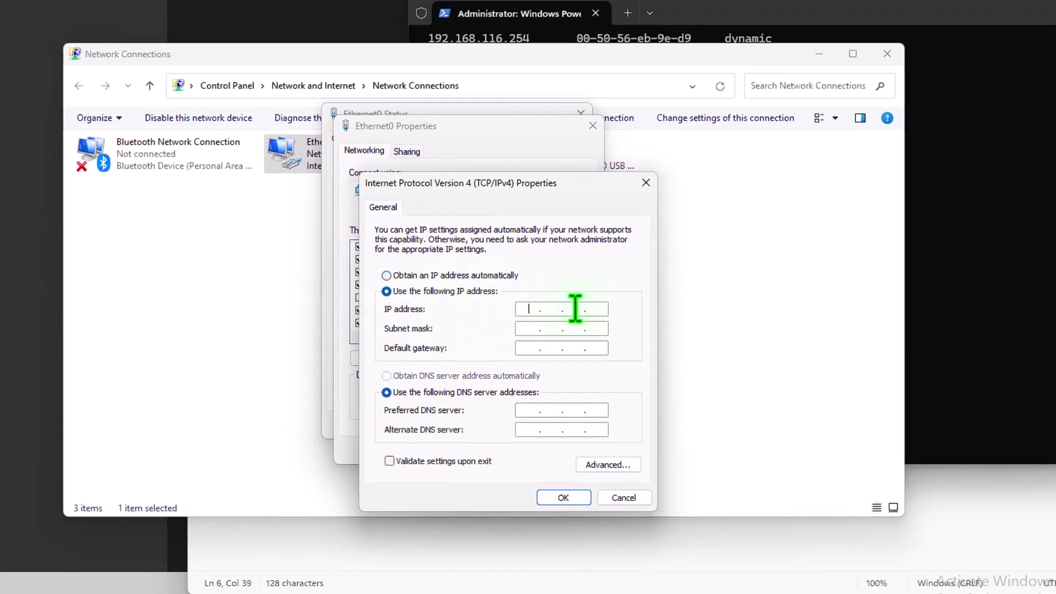
click(783, 534)
drag(676, 153, 689, 489)
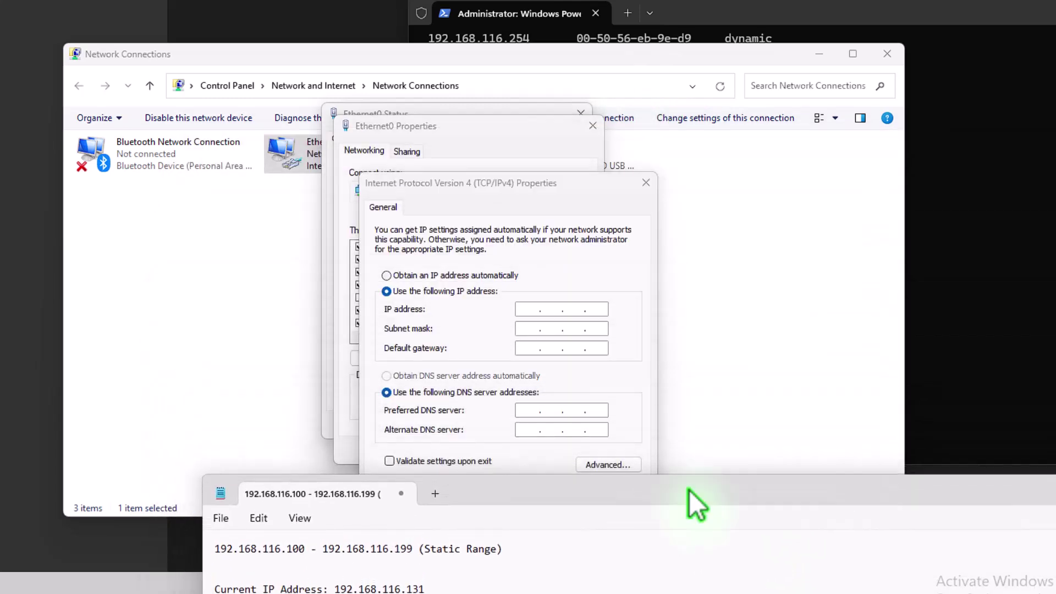
click(530, 309)
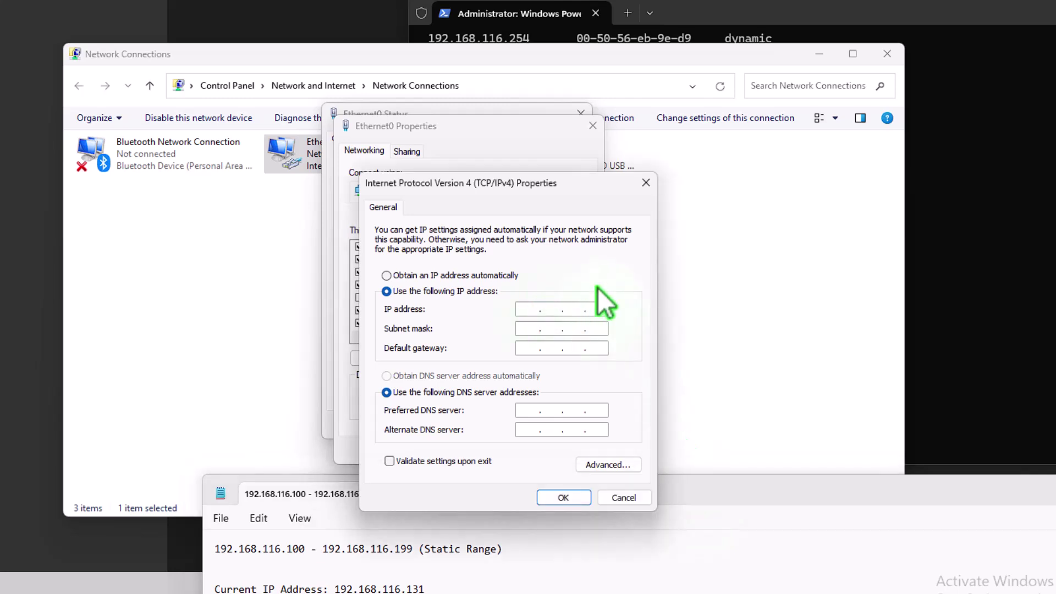
text(192 . 168 .)
text(116 . 100)
click(528, 329)
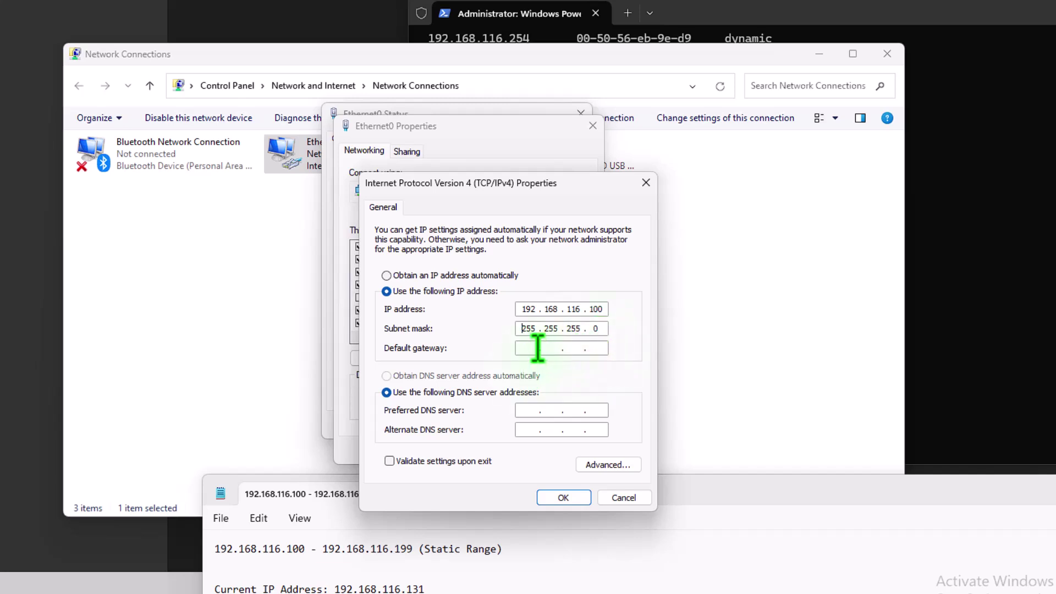
- Look up the current gateway in PowerShell output and enter default gateway 192.168.116.2
click(963, 207)
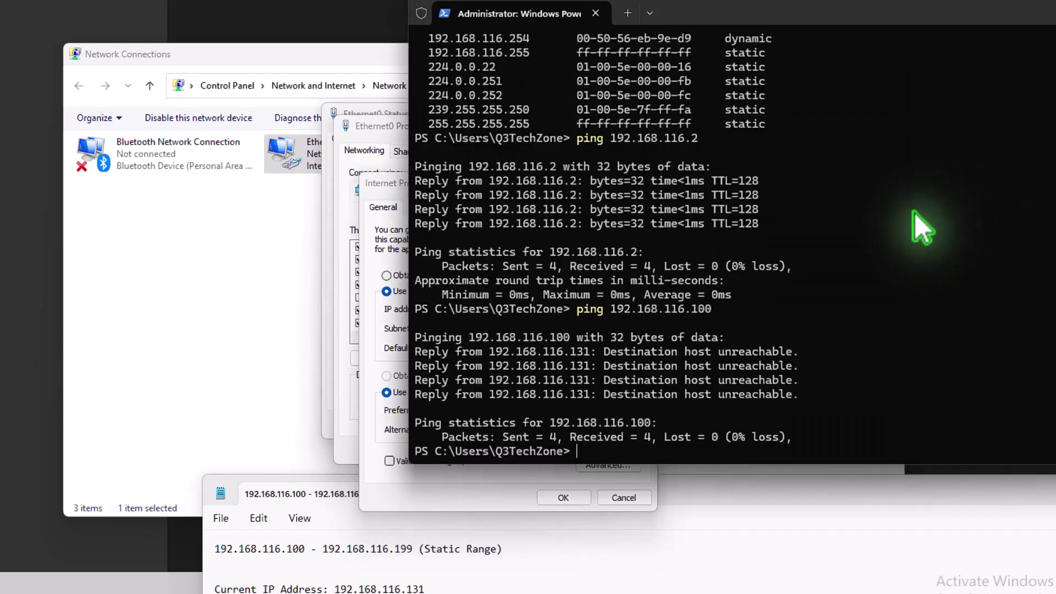
scroll(915, 215, up, 15)
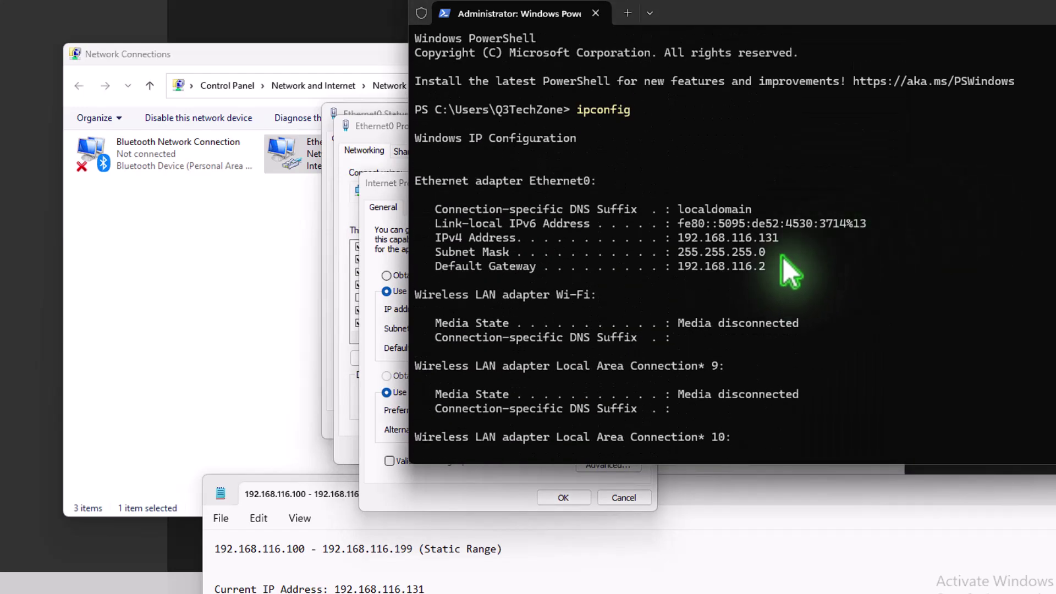
drag(779, 267, 681, 271)
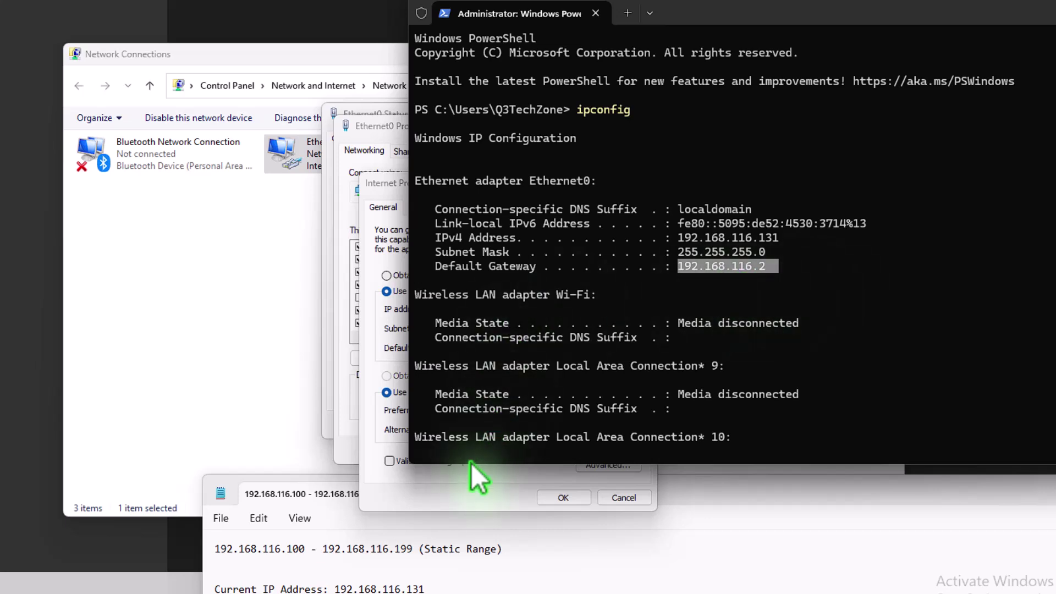
click(463, 495)
click(542, 351)
text(192 . 16)
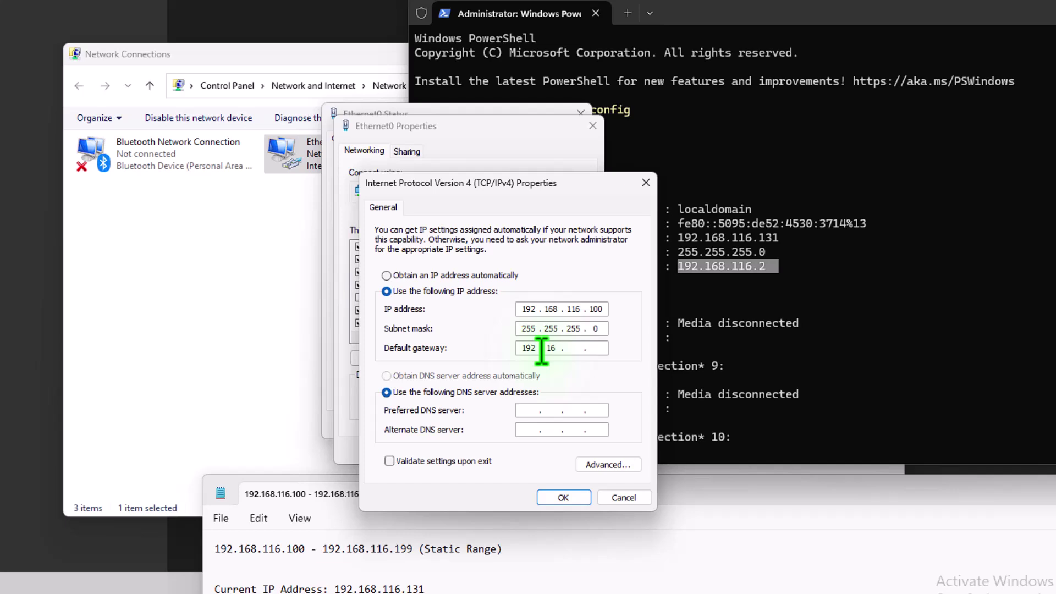
text(8 . 116 . 2)
- Enter DNS servers 8.8.8.8 and 8.8.4.4 and save both the IPv4 and adapter properties dialogs
click(537, 410)
text(8)
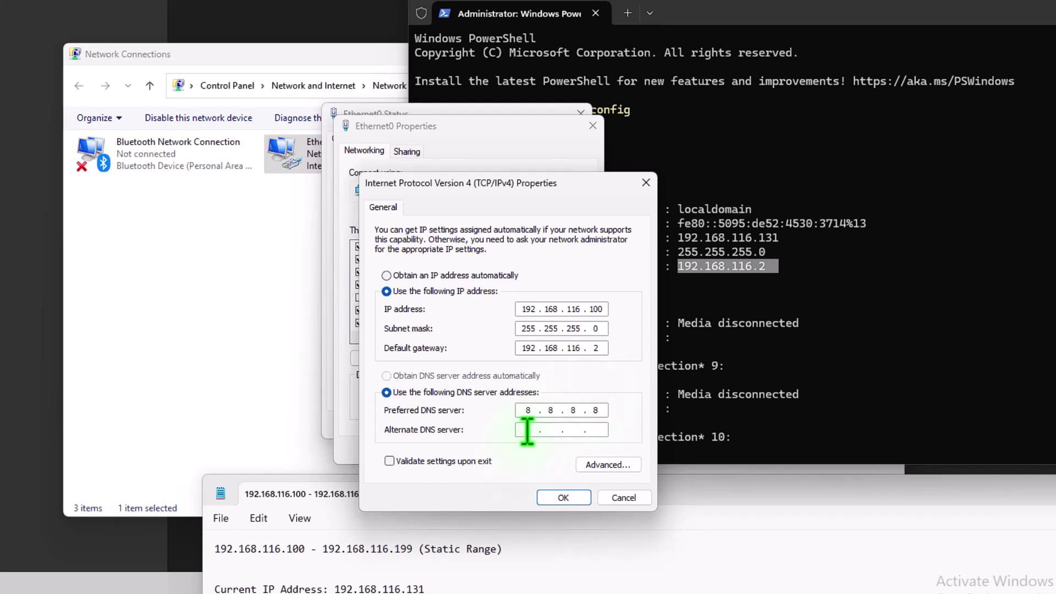
text(.8.8.4.4)
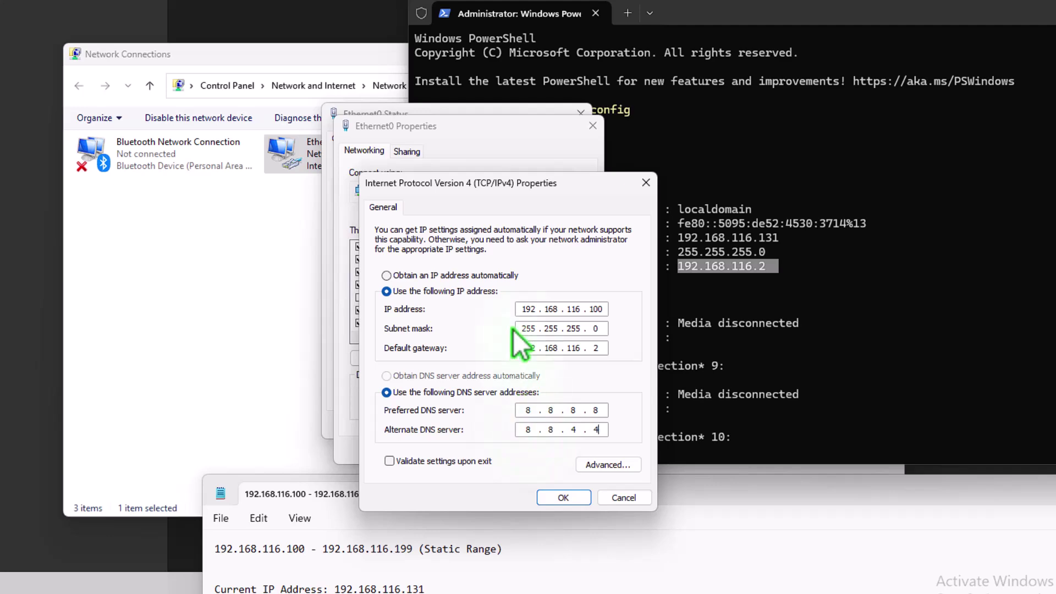
click(562, 497)
click(518, 453)
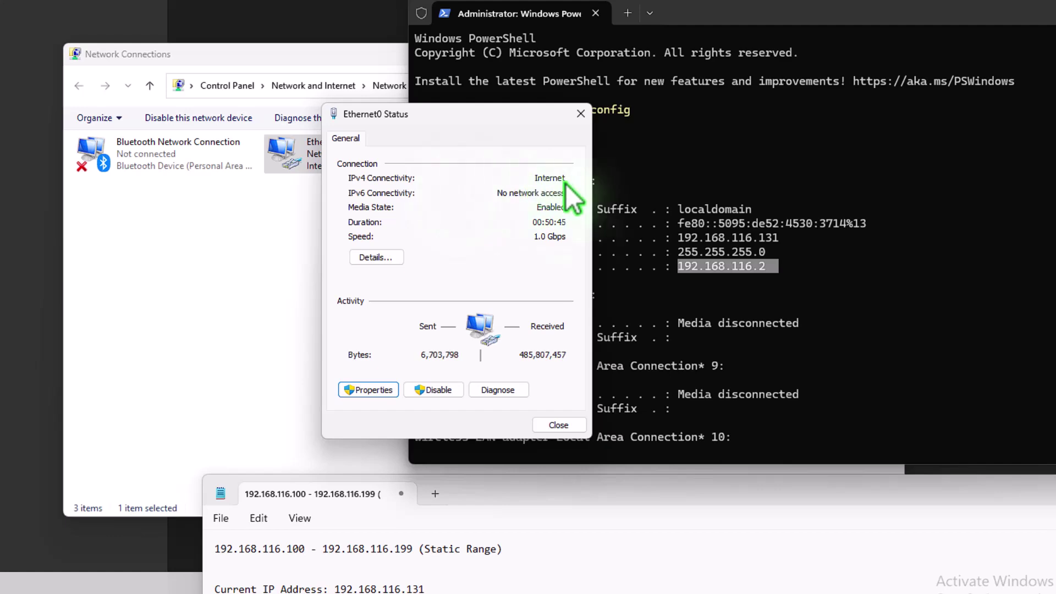
- Close Ethernet0 Status and rerun the ping to 192.168.116.100, now getting four replies with 0% loss
click(557, 426)
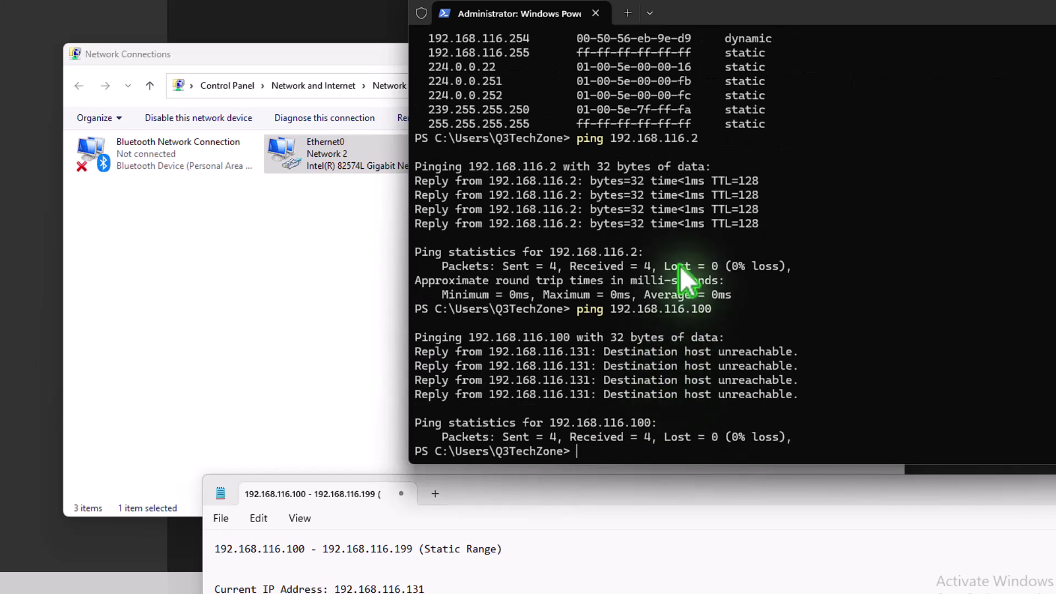
key(Up)
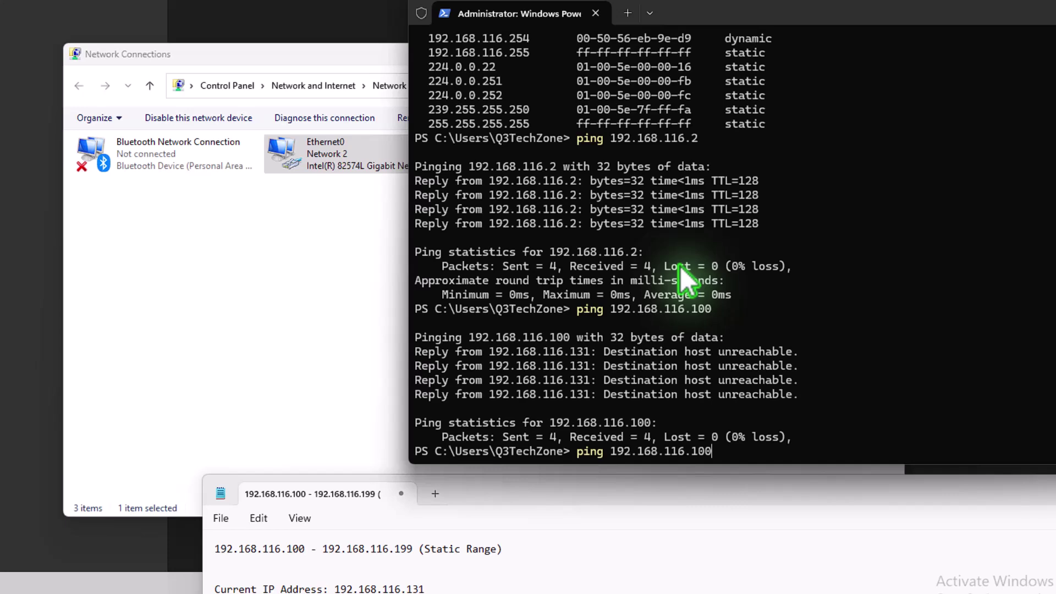
key(Return)
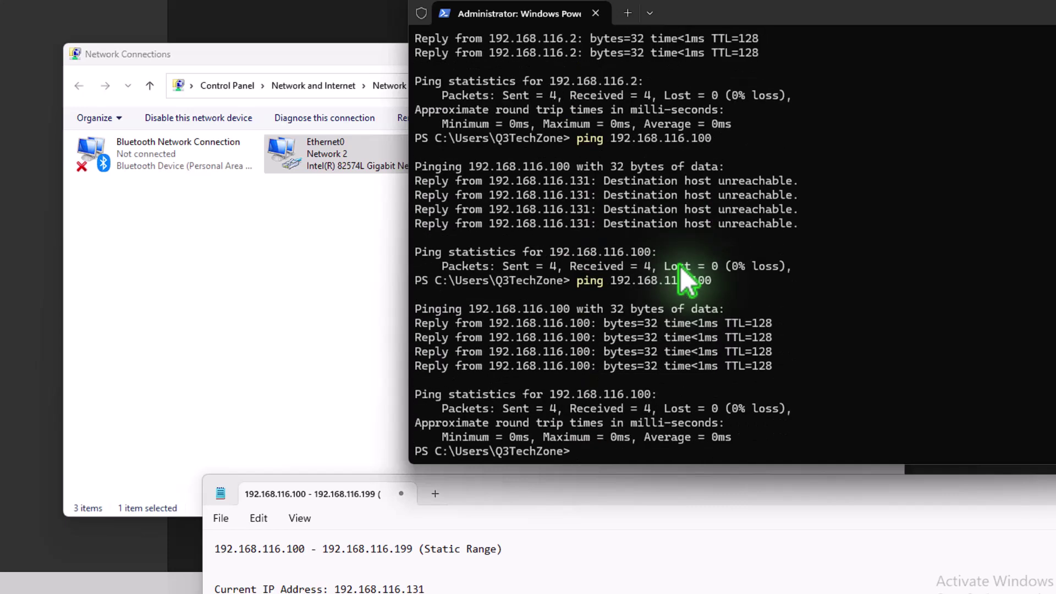
key(Return)
key(Return)
key(Return)
key(Return)
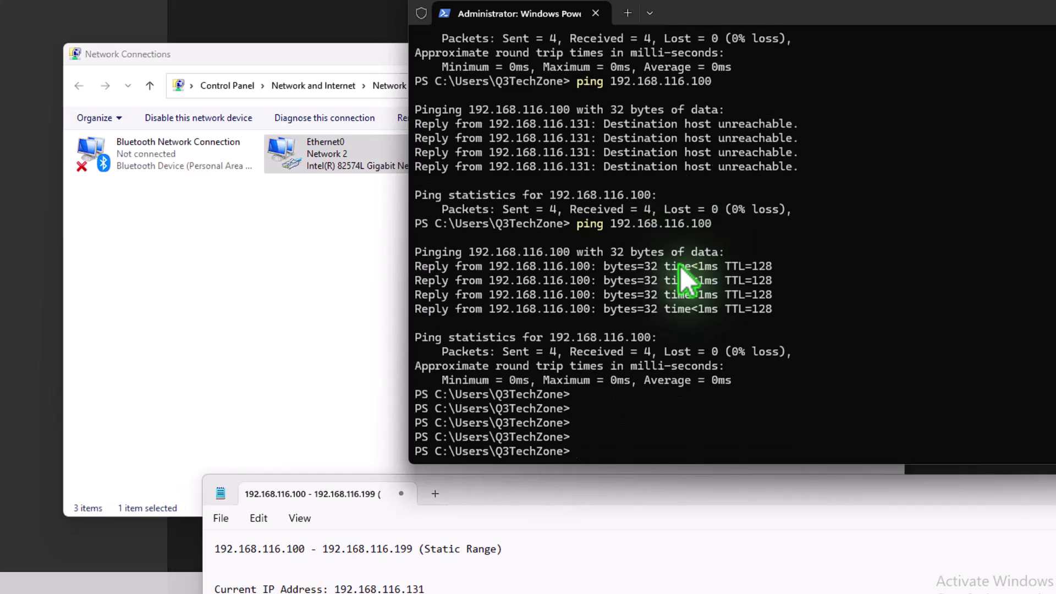
- Run ipconfig and highlight Ethernet0's IPv4 192.168.116.100, mask 255.255.255.0 and gateway 192.168.116.2
text(ipconfig)
key(Return)
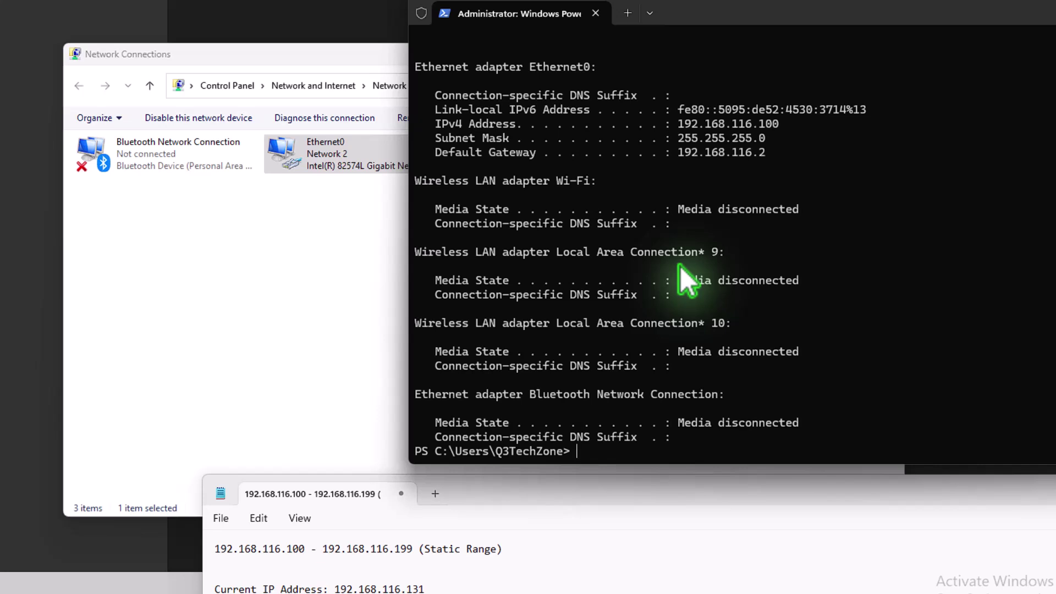
drag(787, 124, 685, 126)
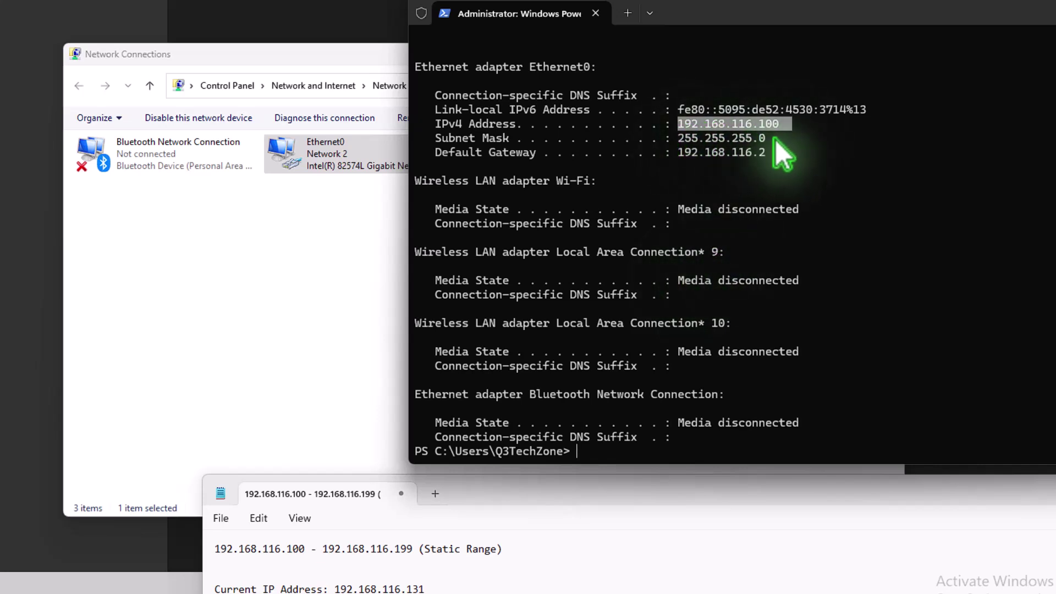
drag(777, 139, 685, 143)
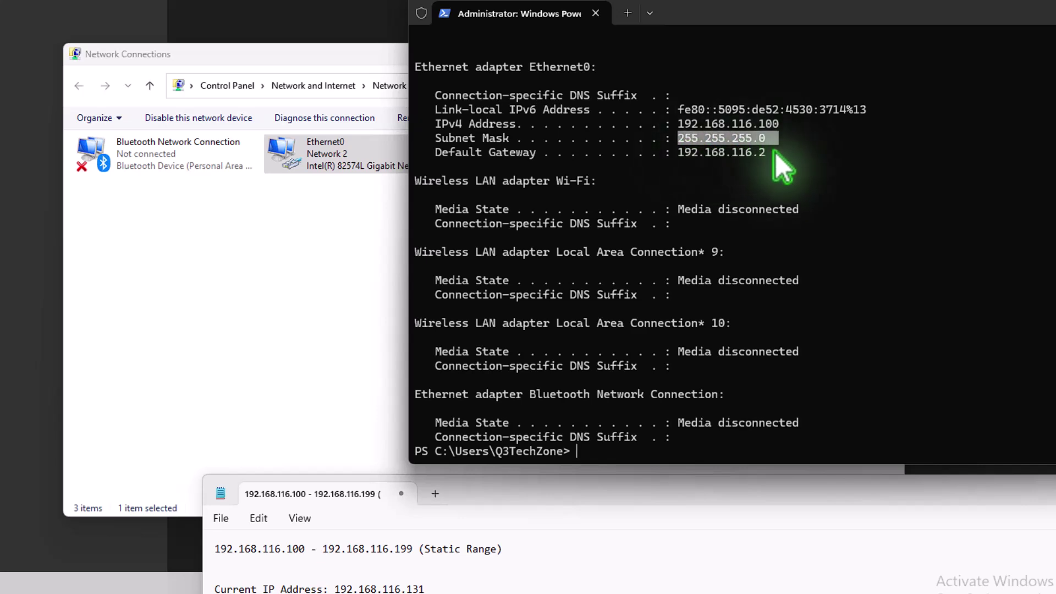
drag(775, 152, 682, 154)
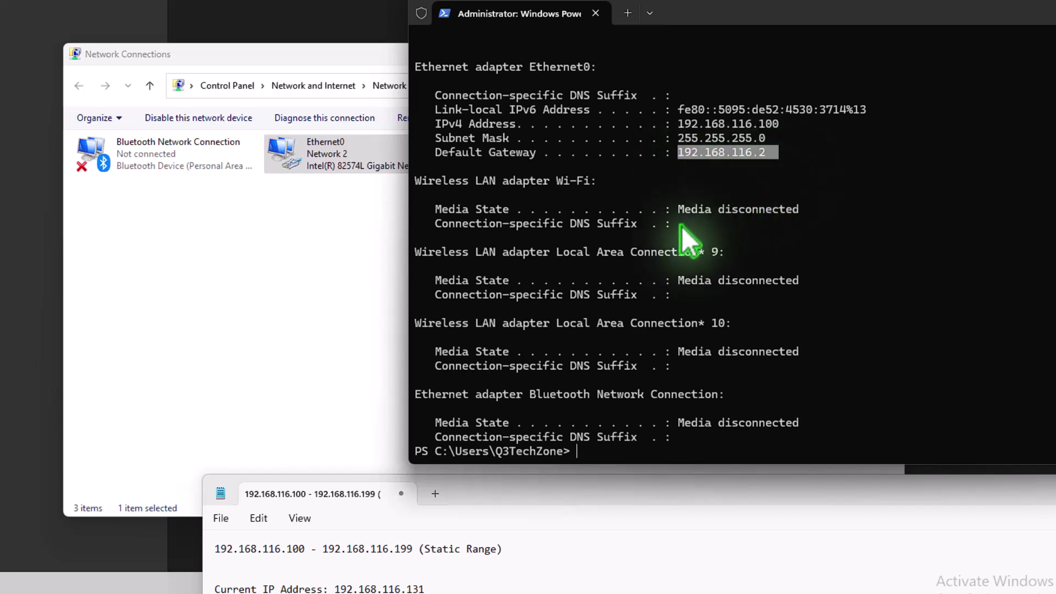
- Open Ethernet0's Details and point out IPv4 192.168.116.100, gateway 192.168.116.2, DNS 8.8.8.8/8.8.4.4 and DHCP Enabled No
click(384, 206)
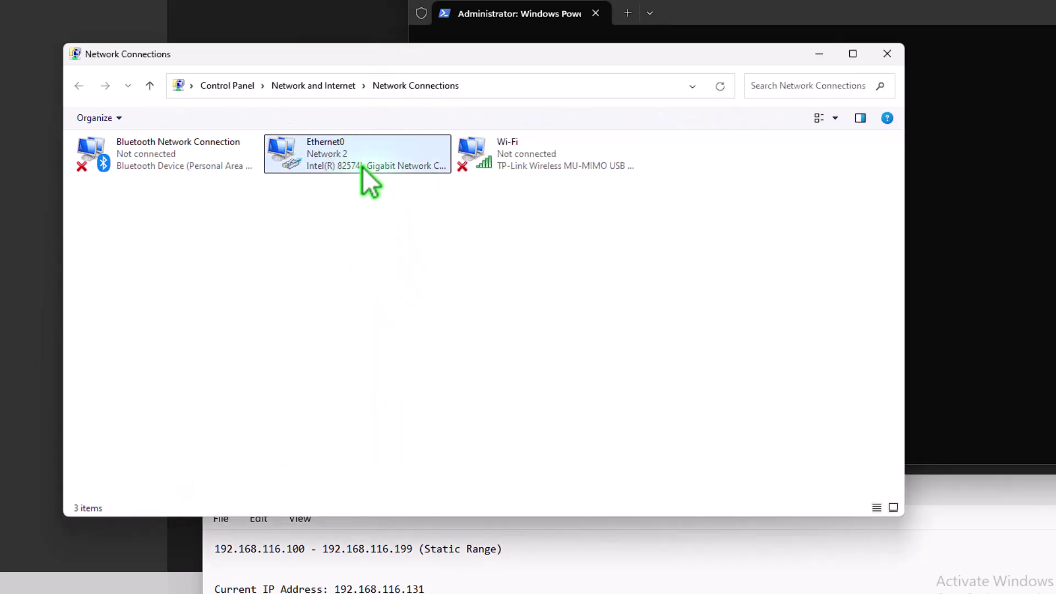
right_click(362, 167)
click(376, 194)
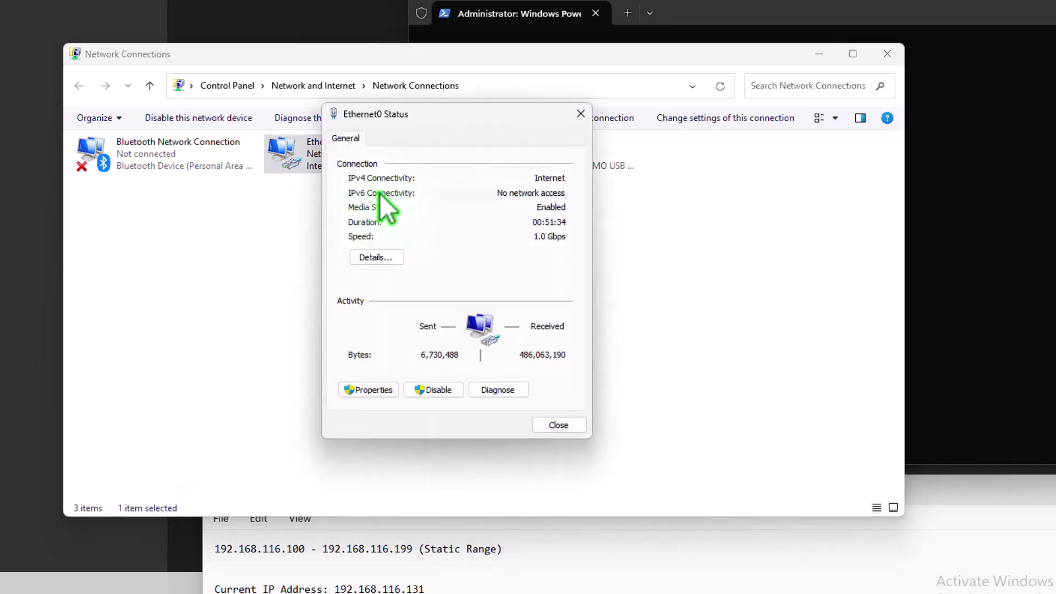
click(391, 258)
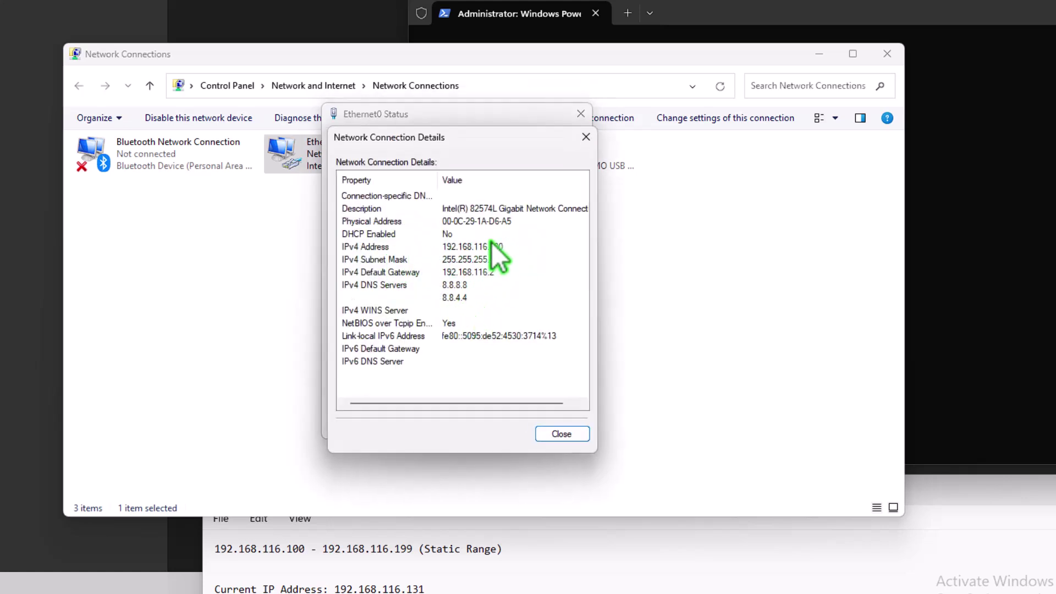
click(464, 246)
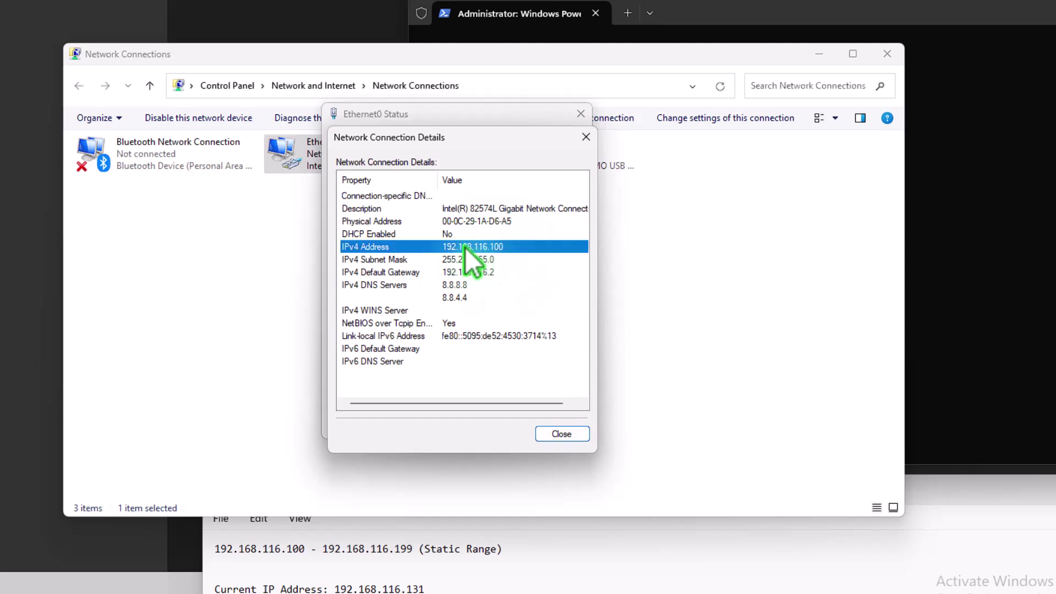
click(494, 273)
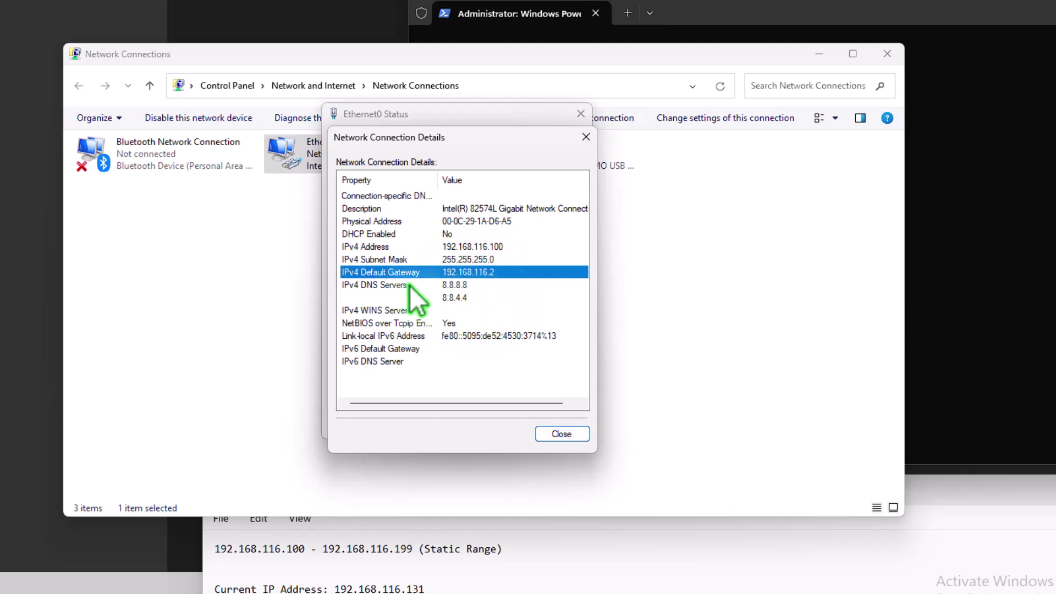
click(483, 286)
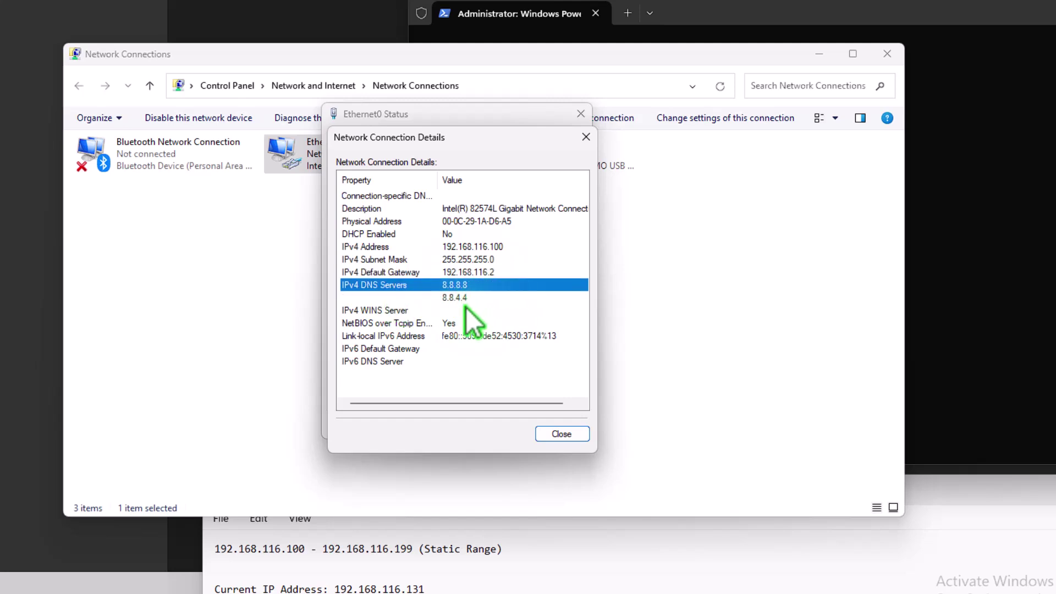
click(463, 300)
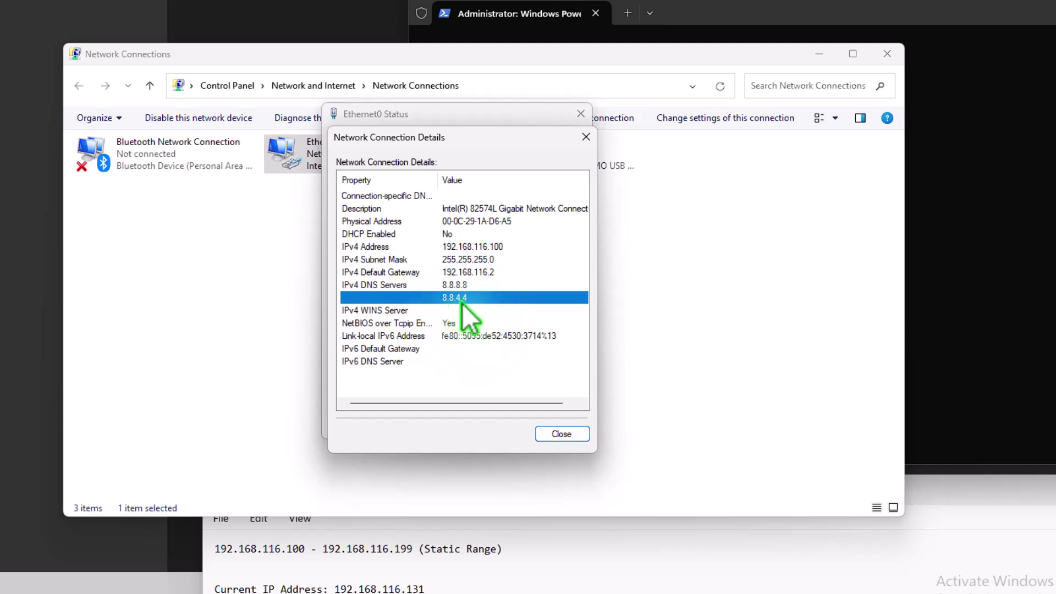
click(366, 235)
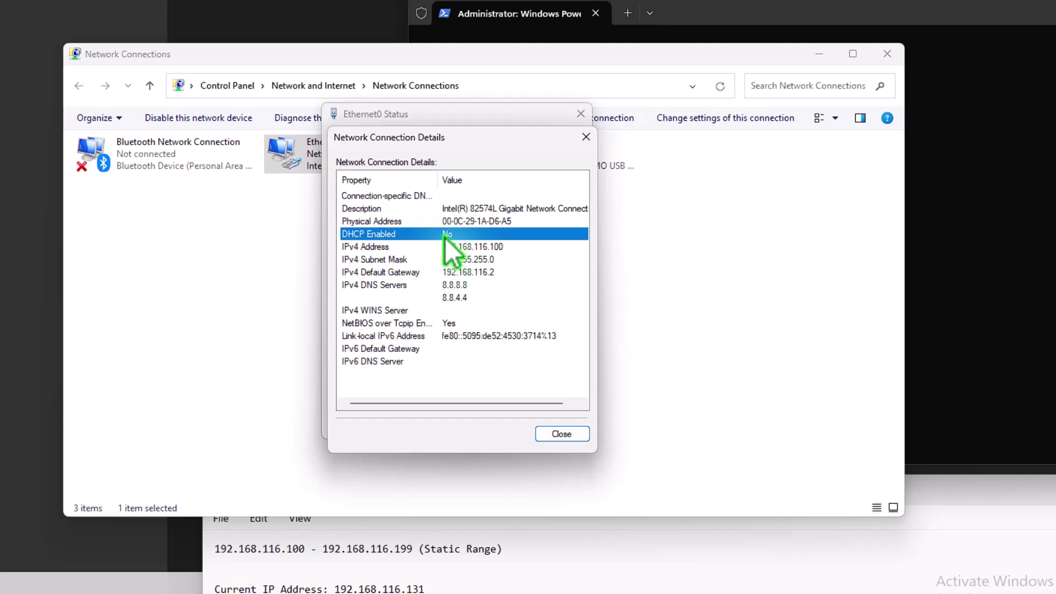
- Edit the recalled ping command to ping the gateway 192.168.116.2 and confirm no packet loss
click(1006, 209)
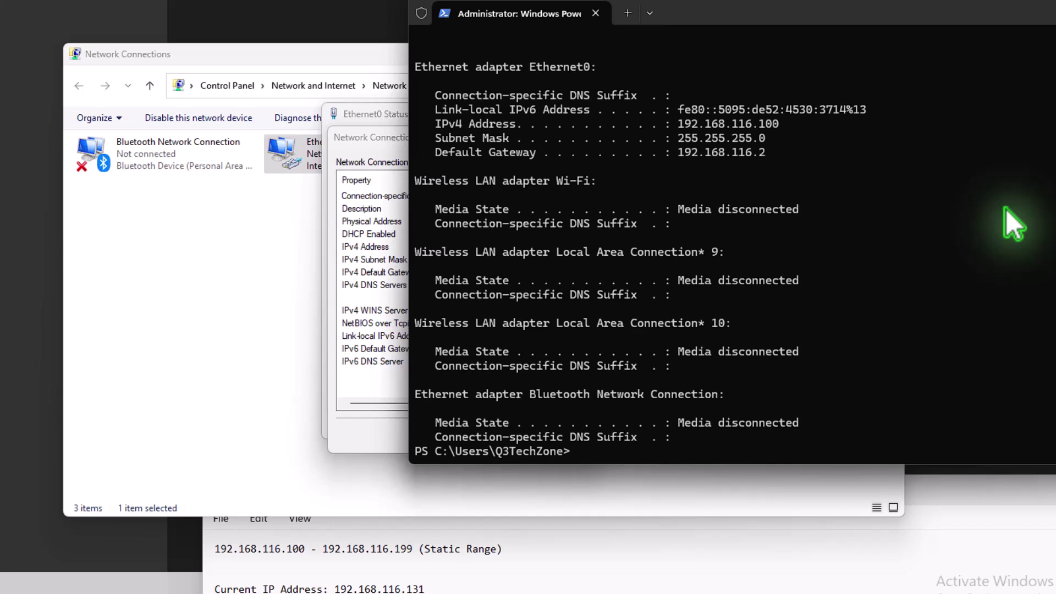
text(ipconfig)
key(Up)
key(BackSpace)
key(BackSpace)
key(BackSpace)
key(BackSpace)
key(BackSpace)
key(BackSpace)
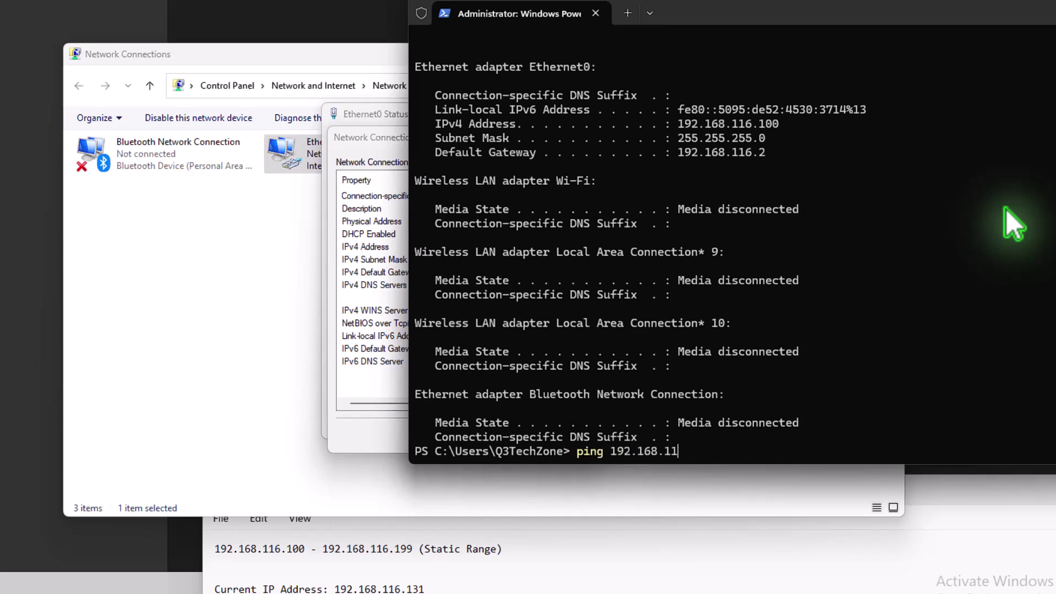
text(16)
text(.2)
key(Return)
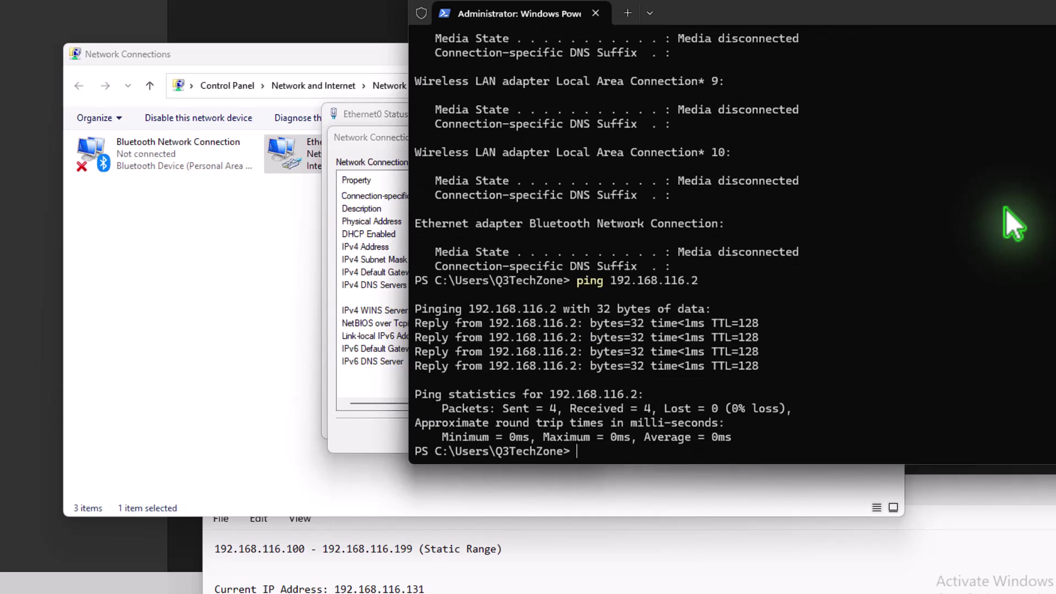
key(Return)
key(Return)
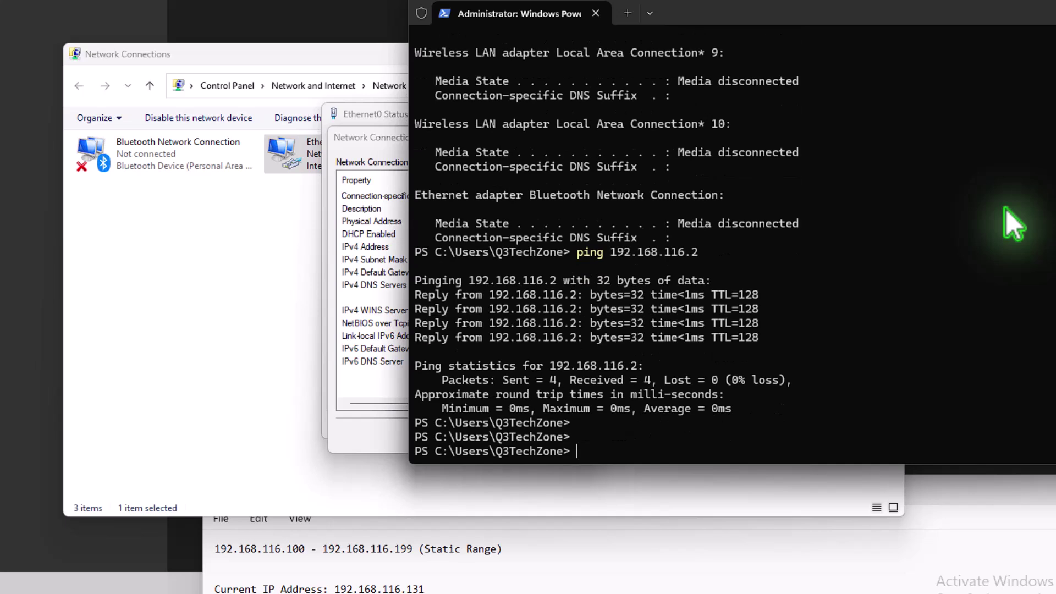
- List the ARP table with arp -a, then close the terminal with exit
text(arp -a)
key(Return)
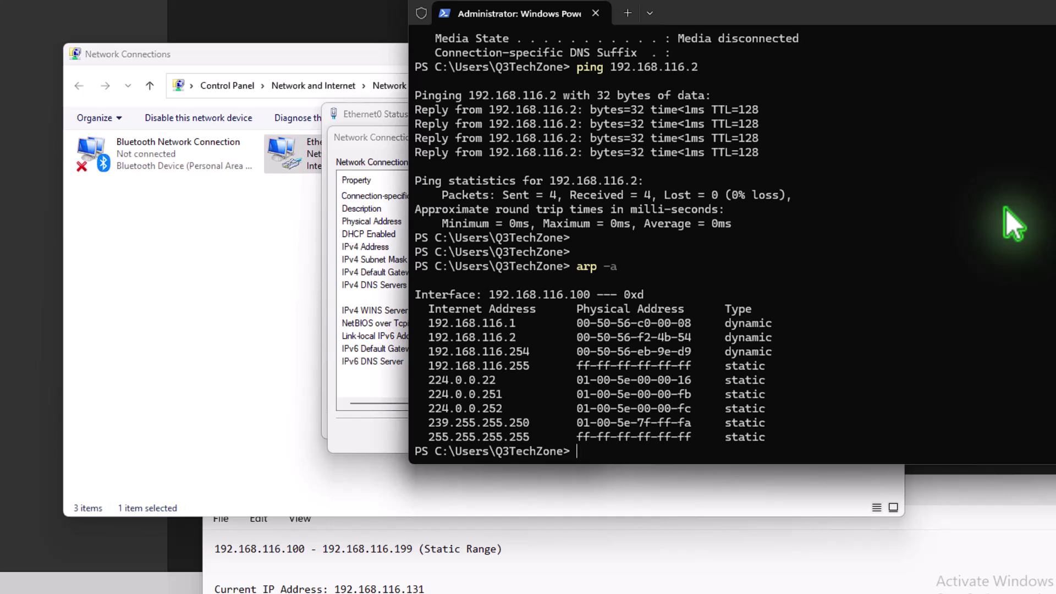
text(exit)
key(Return)
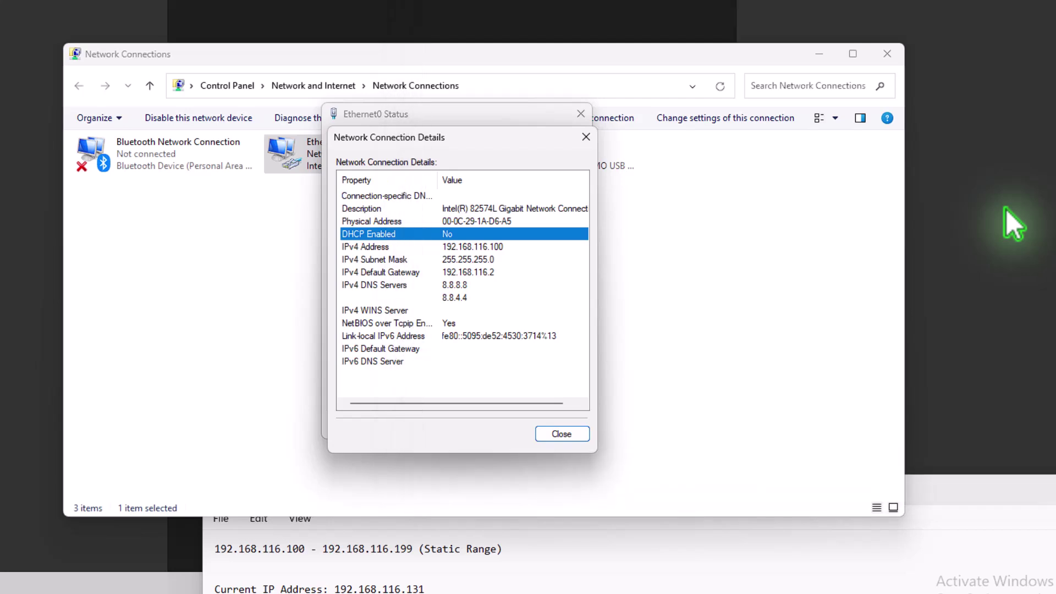
- In Ethernet0's TCP/IPv4 properties, choose Obtain an IP address and DNS server address automatically, then OK twice
click(563, 434)
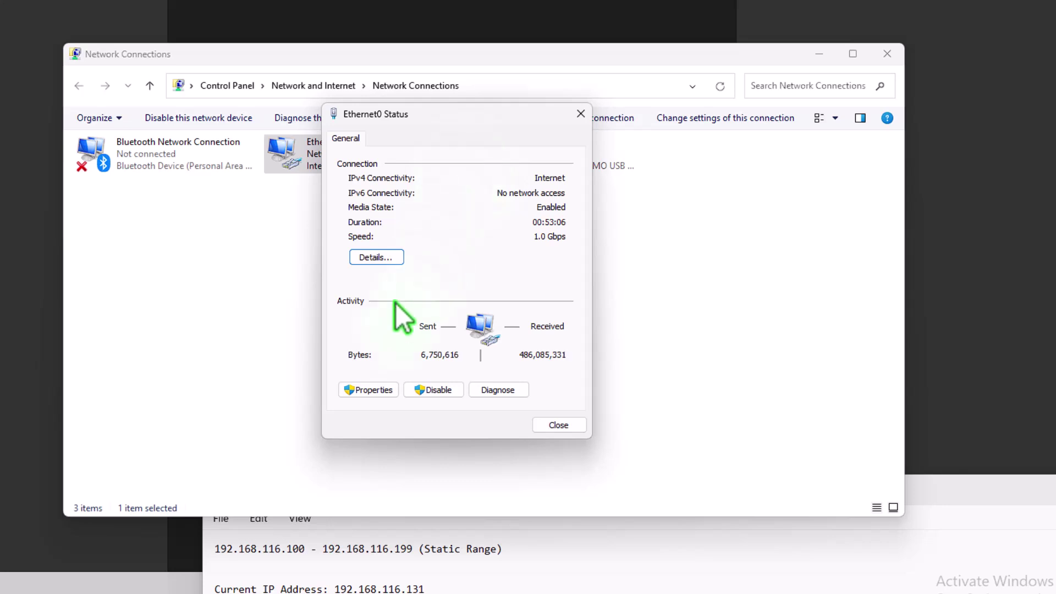
click(376, 388)
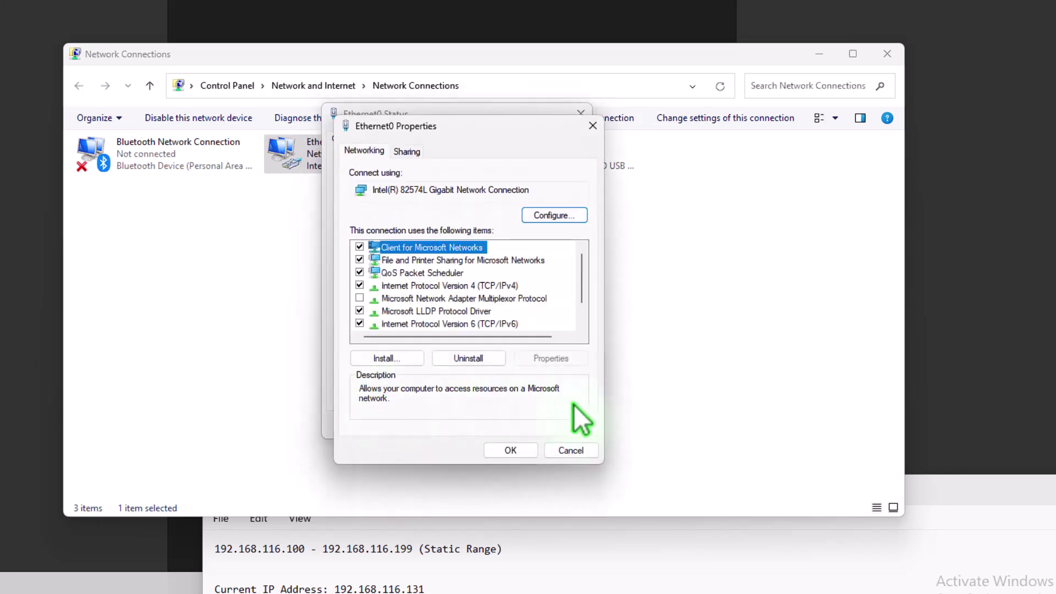
double_click(471, 286)
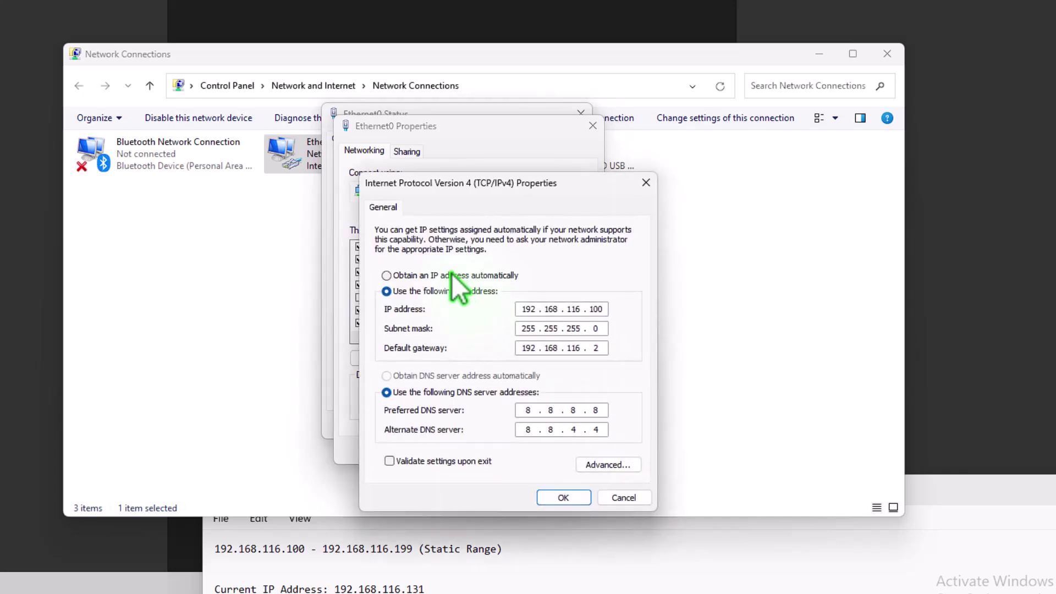
click(449, 275)
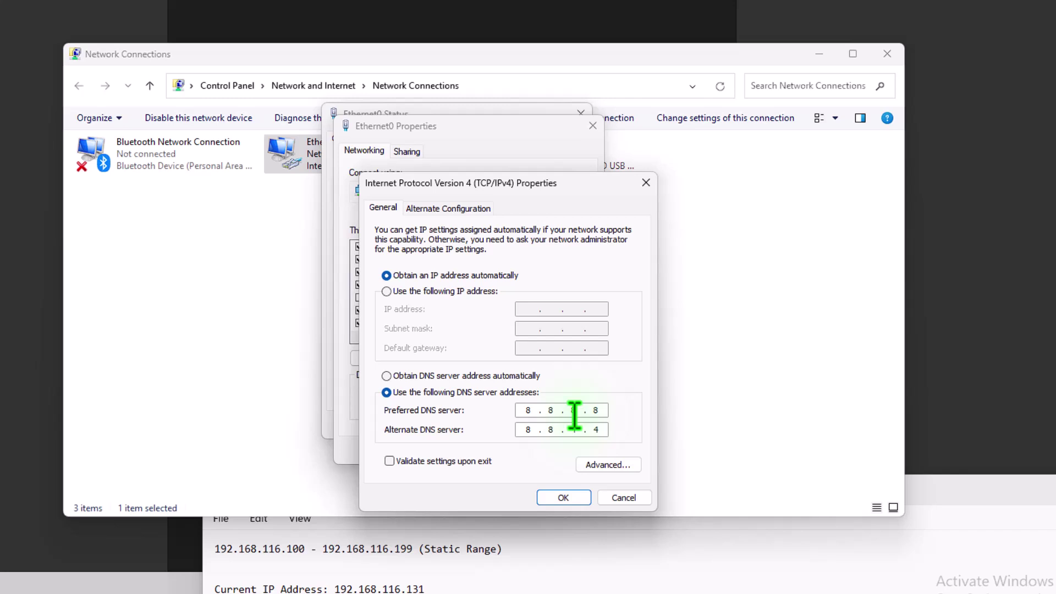
click(411, 379)
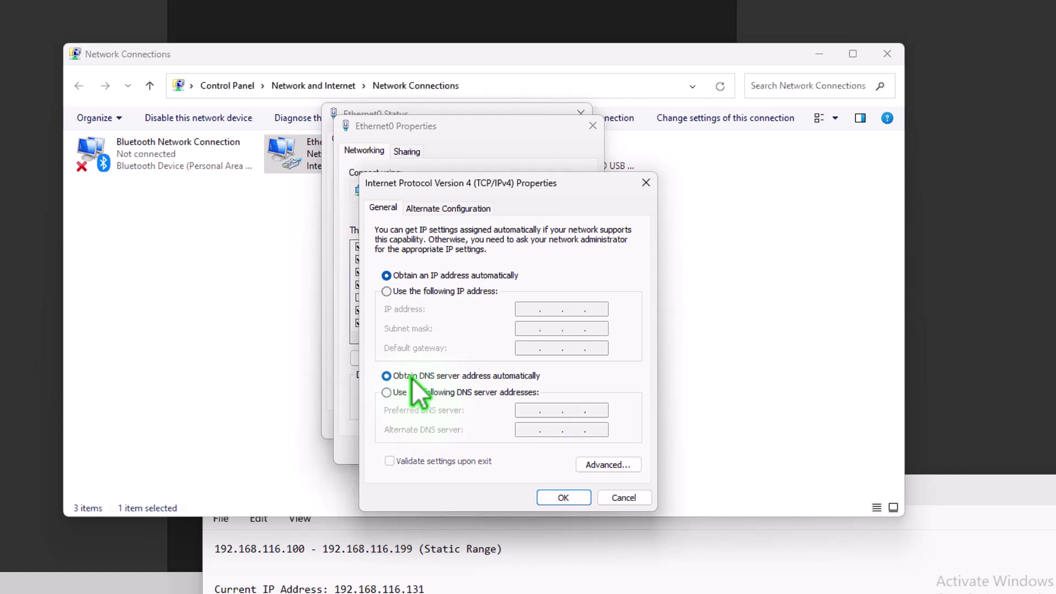
click(563, 497)
click(512, 450)
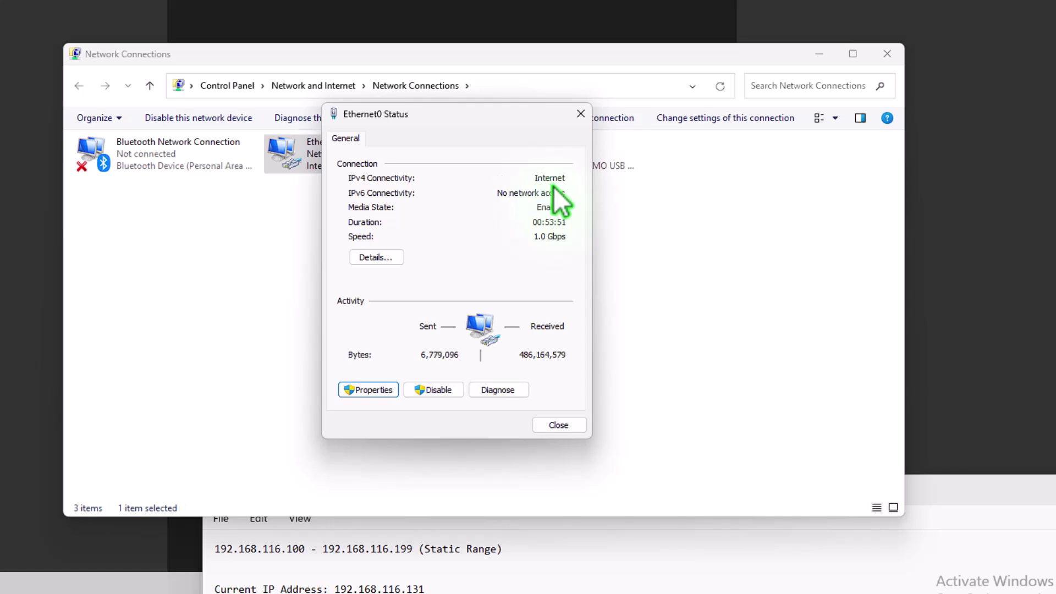
- Check Ethernet0's Details show DHCP Enabled Yes and address 192.168.116.131 against the Notepad notes, then close Details
click(371, 256)
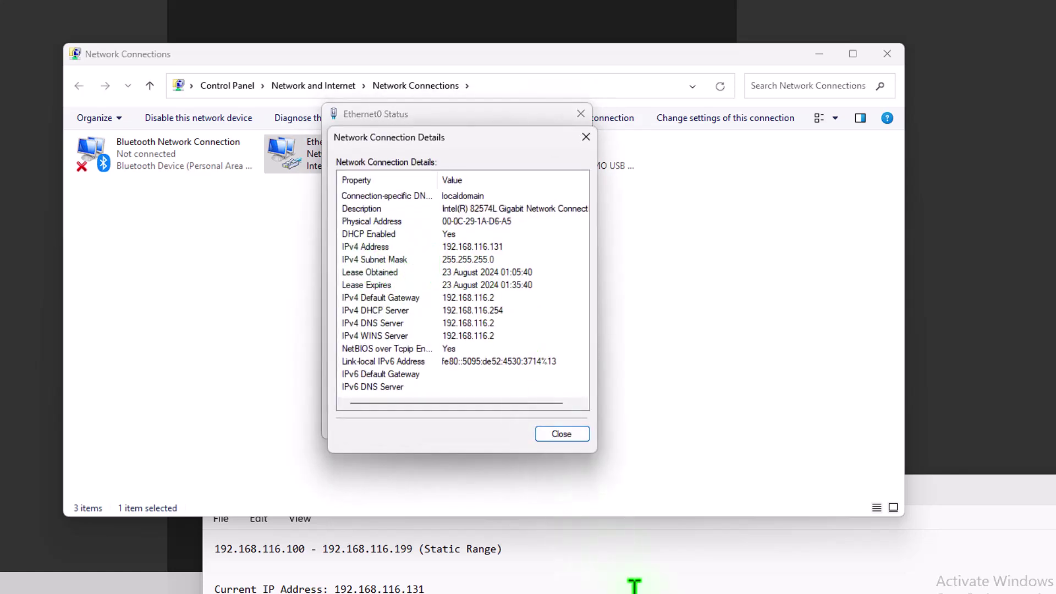
click(638, 550)
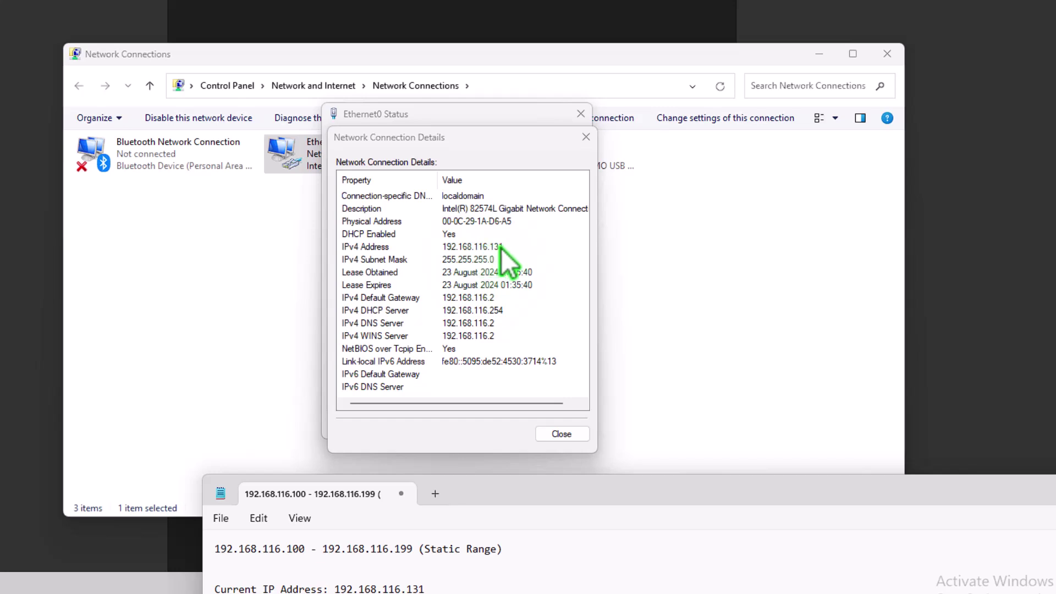
click(559, 435)
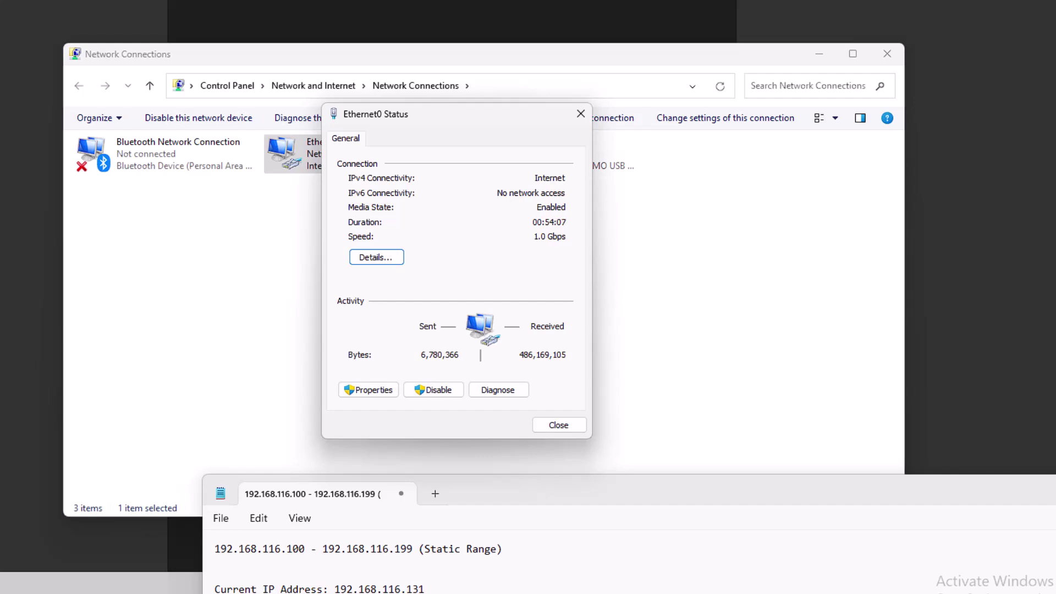
key(super+x)
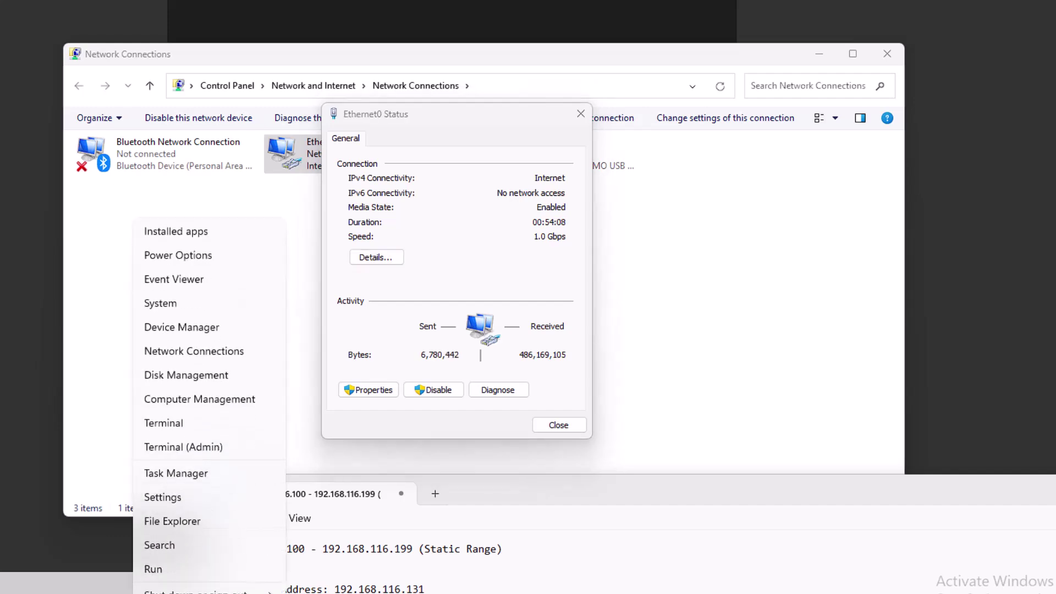
- Run ipconfig in an admin terminal and confirm Ethernet0 is at 192.168.116.131, gateway 192.168.116.2
click(183, 447)
click(409, 390)
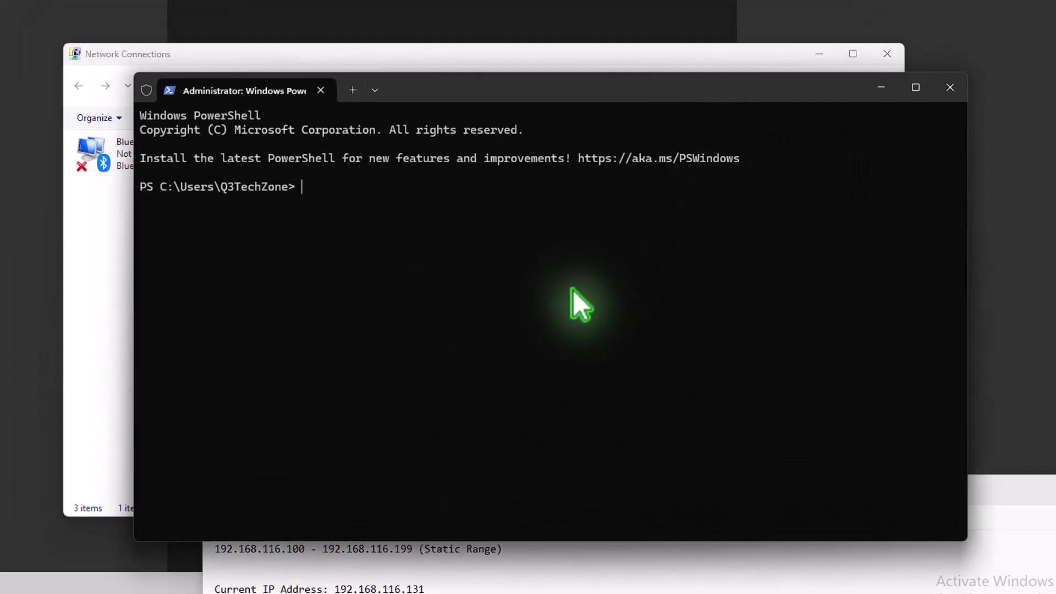
text(ipconfig)
key(Return)
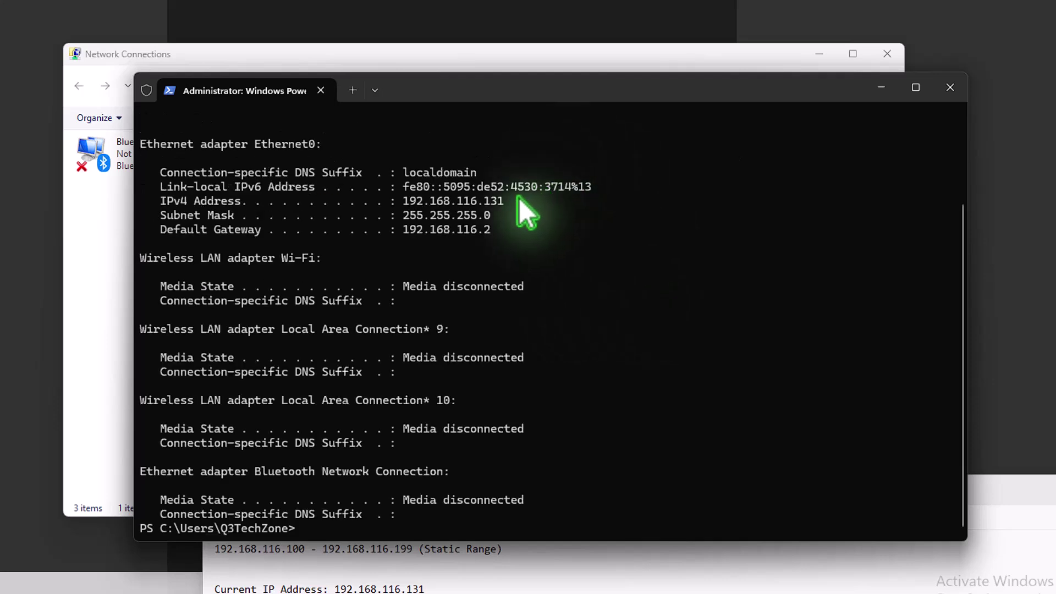
drag(522, 200, 408, 205)
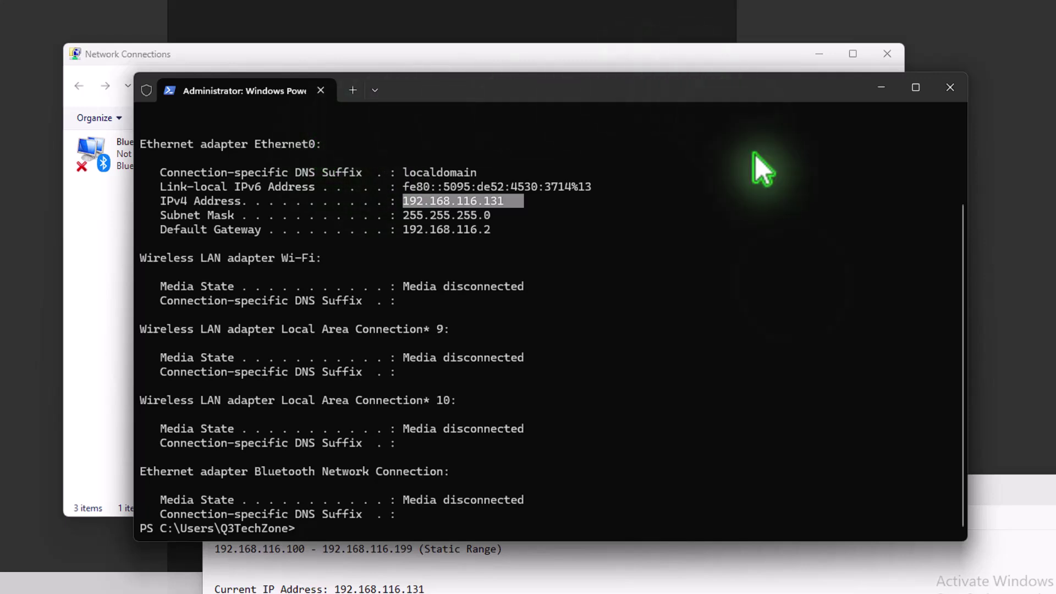
- Reopen Ethernet0's connection details and check DHCP Enabled reads Yes
click(883, 88)
click(385, 258)
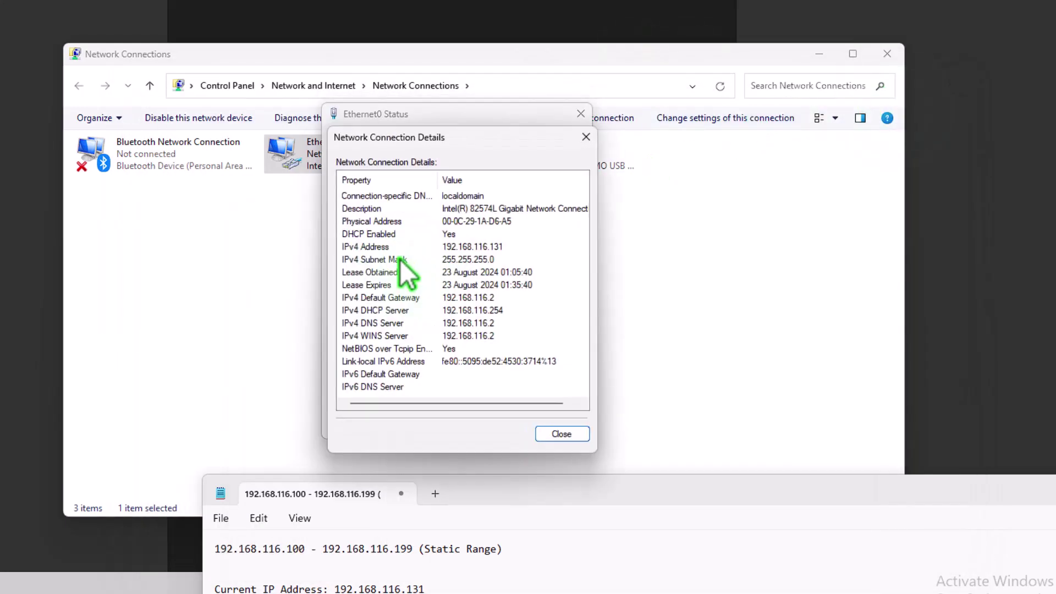
click(390, 235)
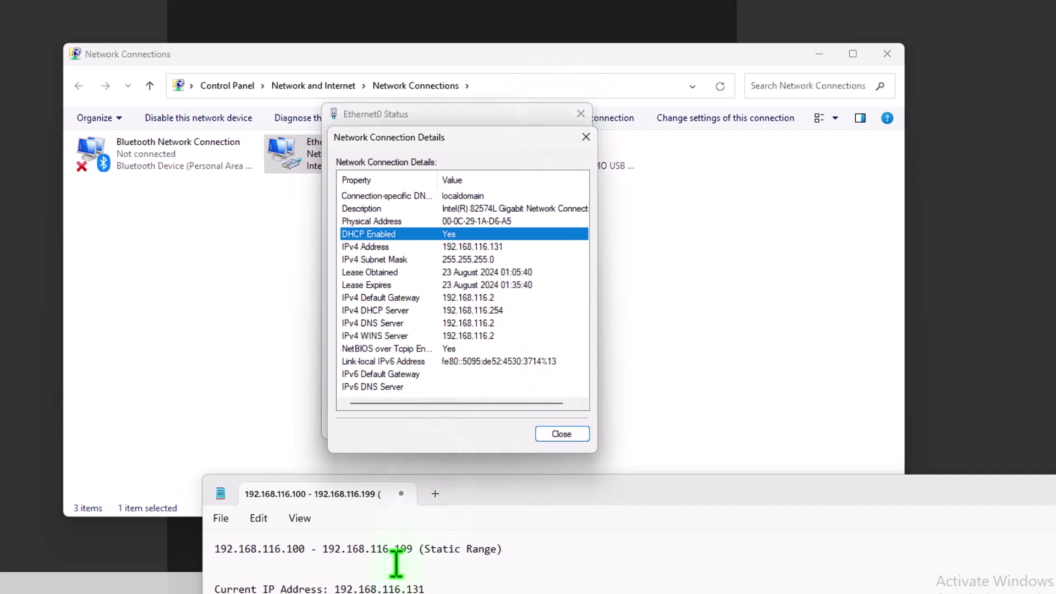
- Compare against the Notepad notes, confirming the current IP address 192.168.116.131 matches
click(366, 569)
drag(430, 588, 333, 588)
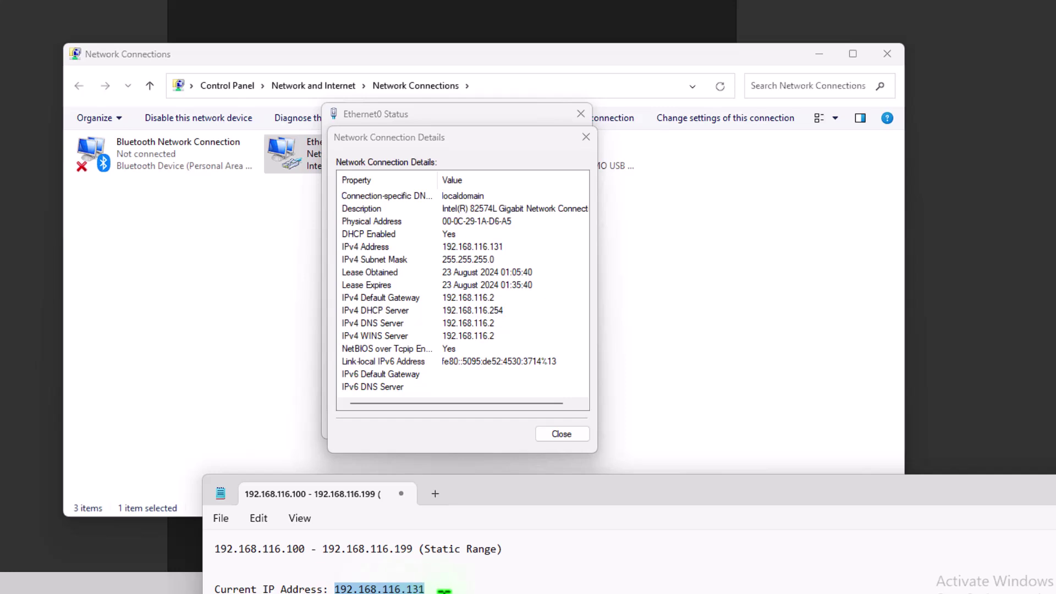
key(Right)
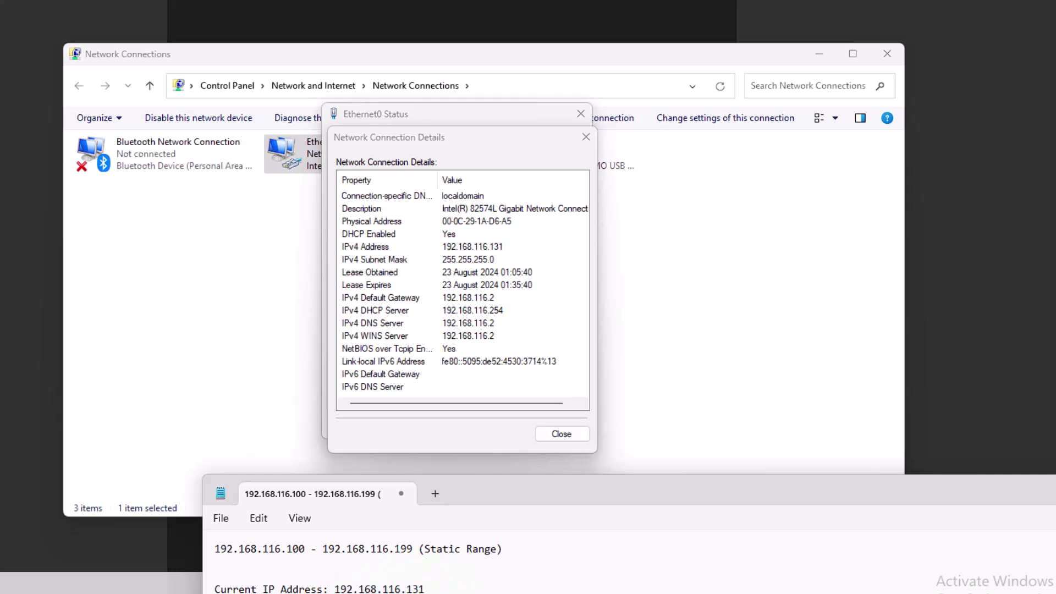